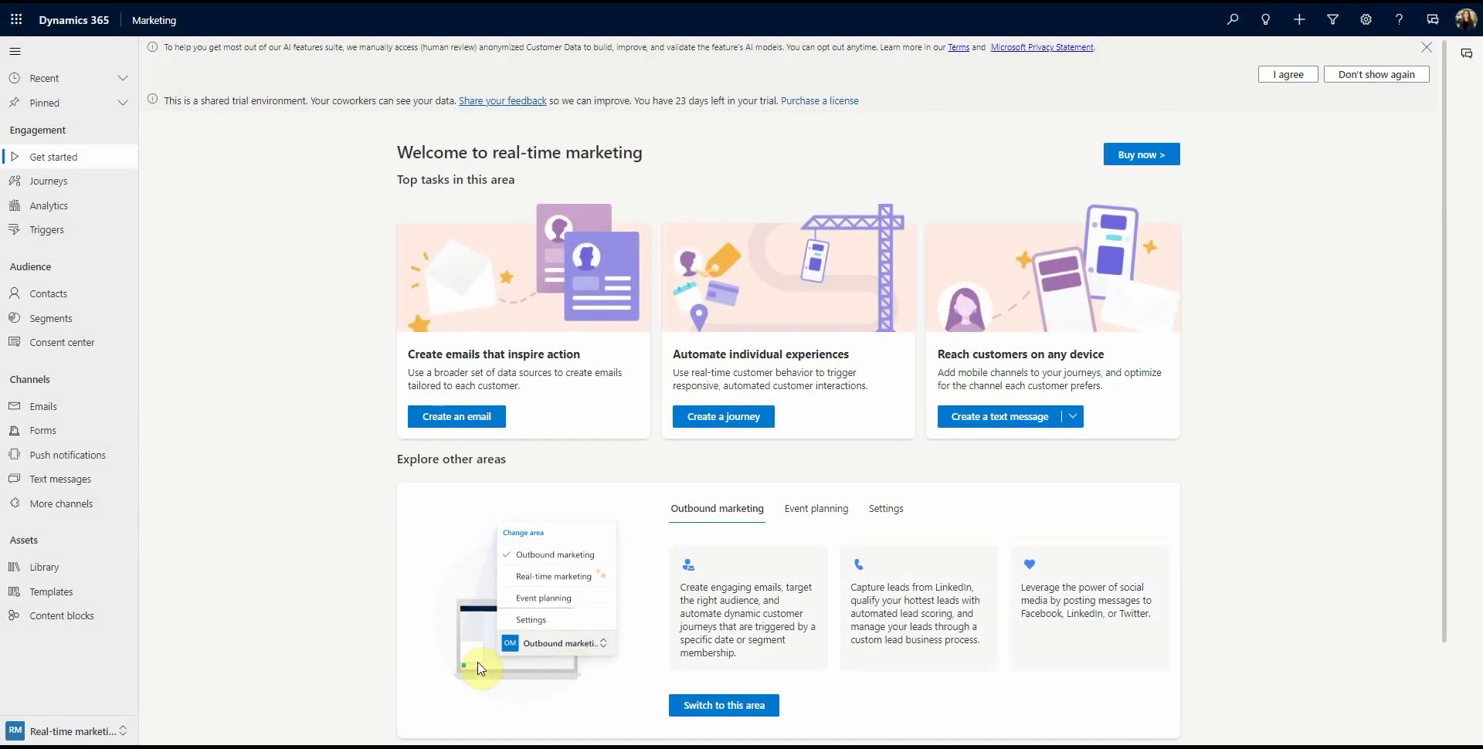
Step: Switch to the Outbound marketing area and view the members of the Pragmatiq Newsletter subscription list
{"action": "left_click", "coordinate": [94, 731]}
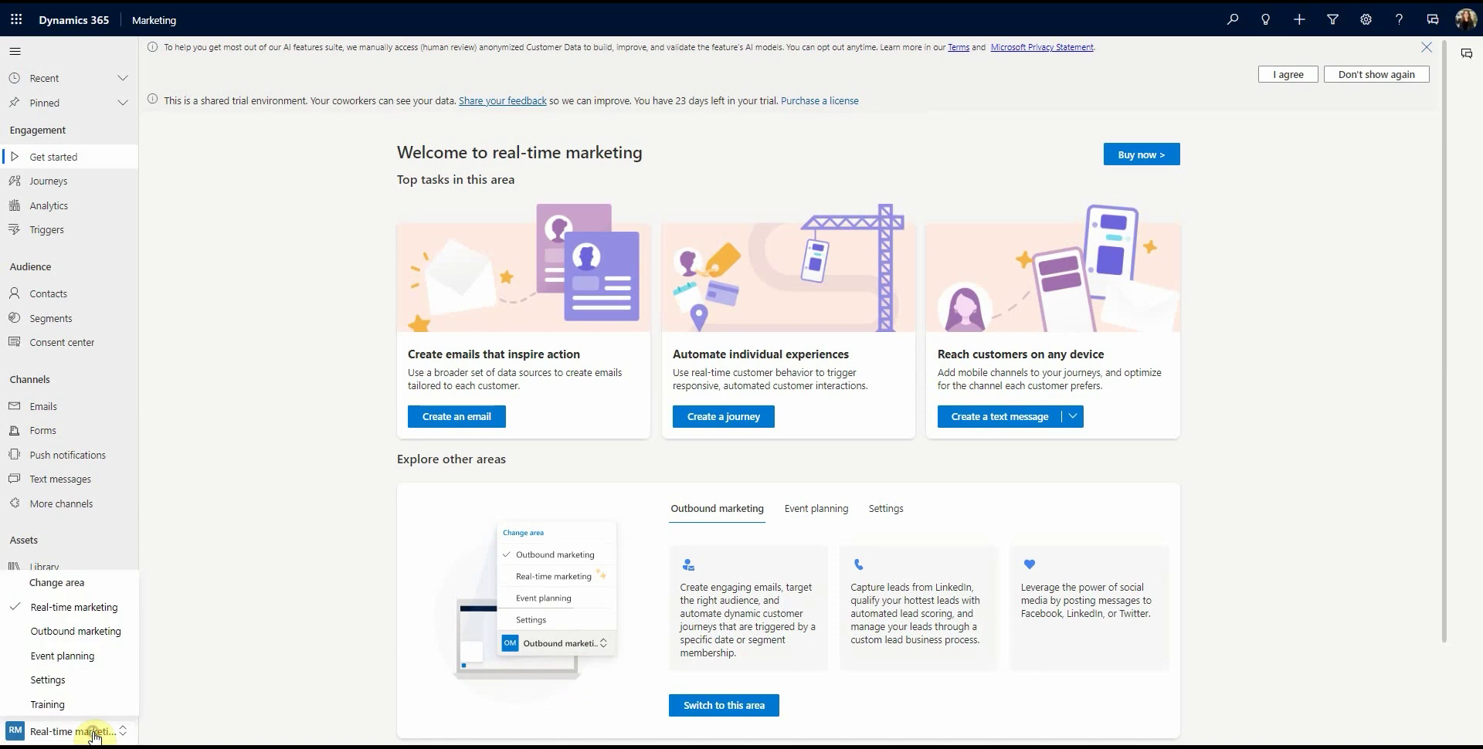
{"action": "left_click", "coordinate": [97, 634]}
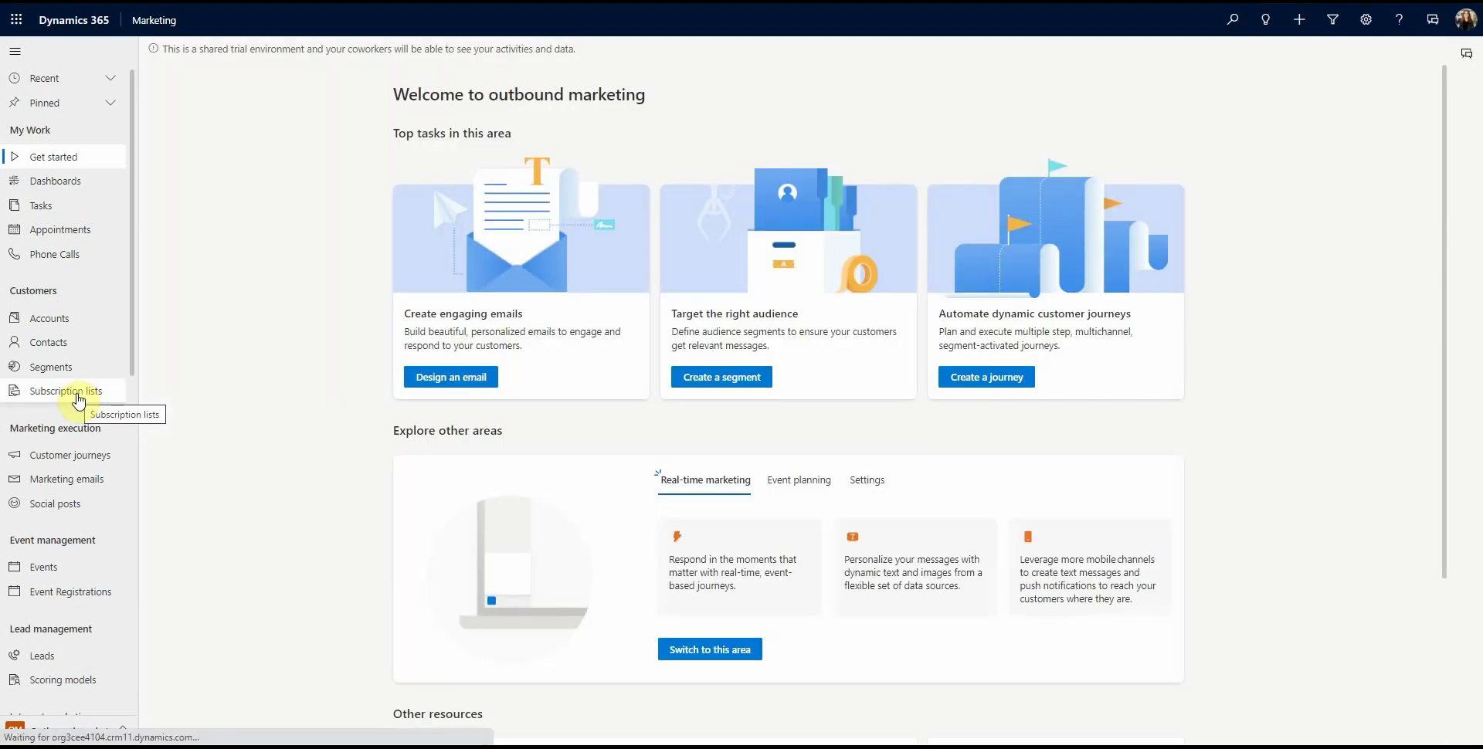
{"action": "left_click", "coordinate": [78, 392]}
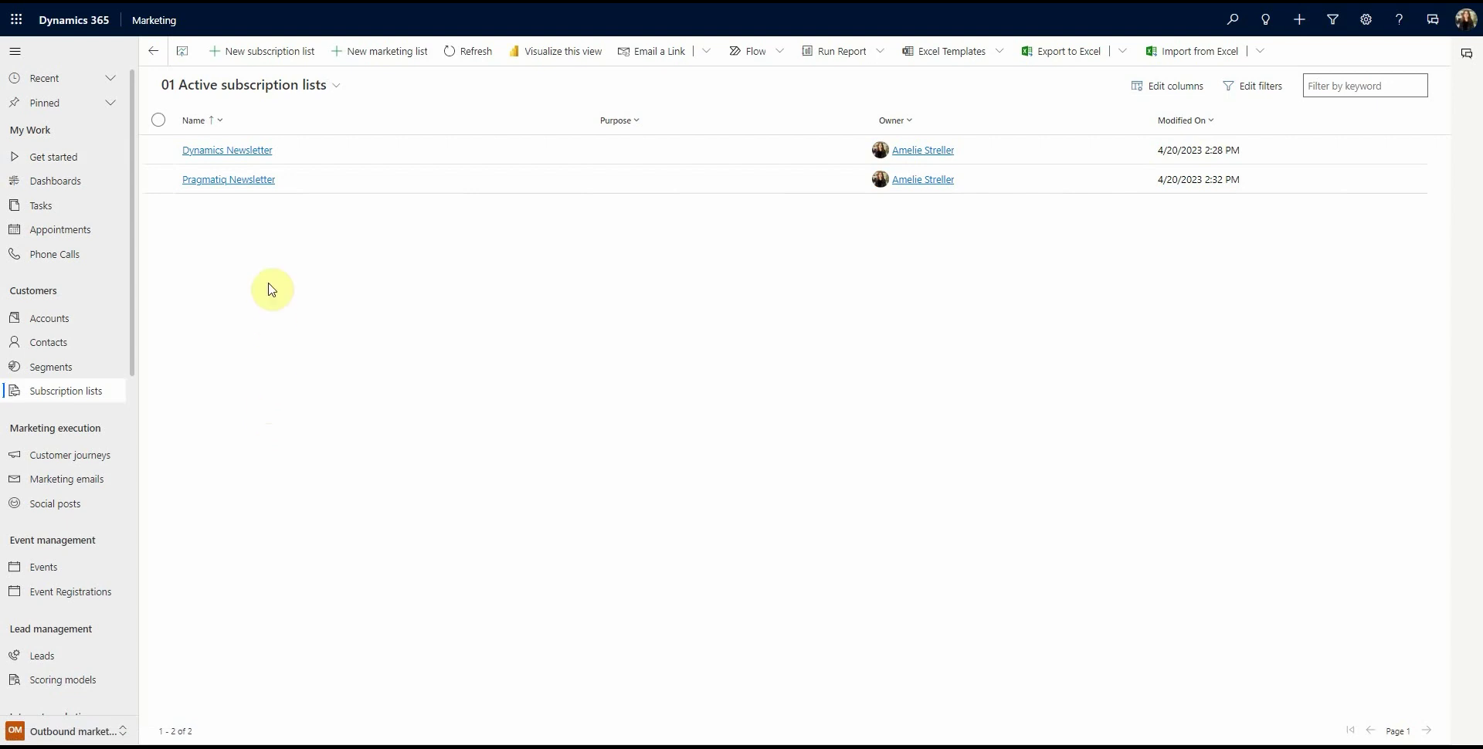
{"action": "left_click", "coordinate": [255, 181]}
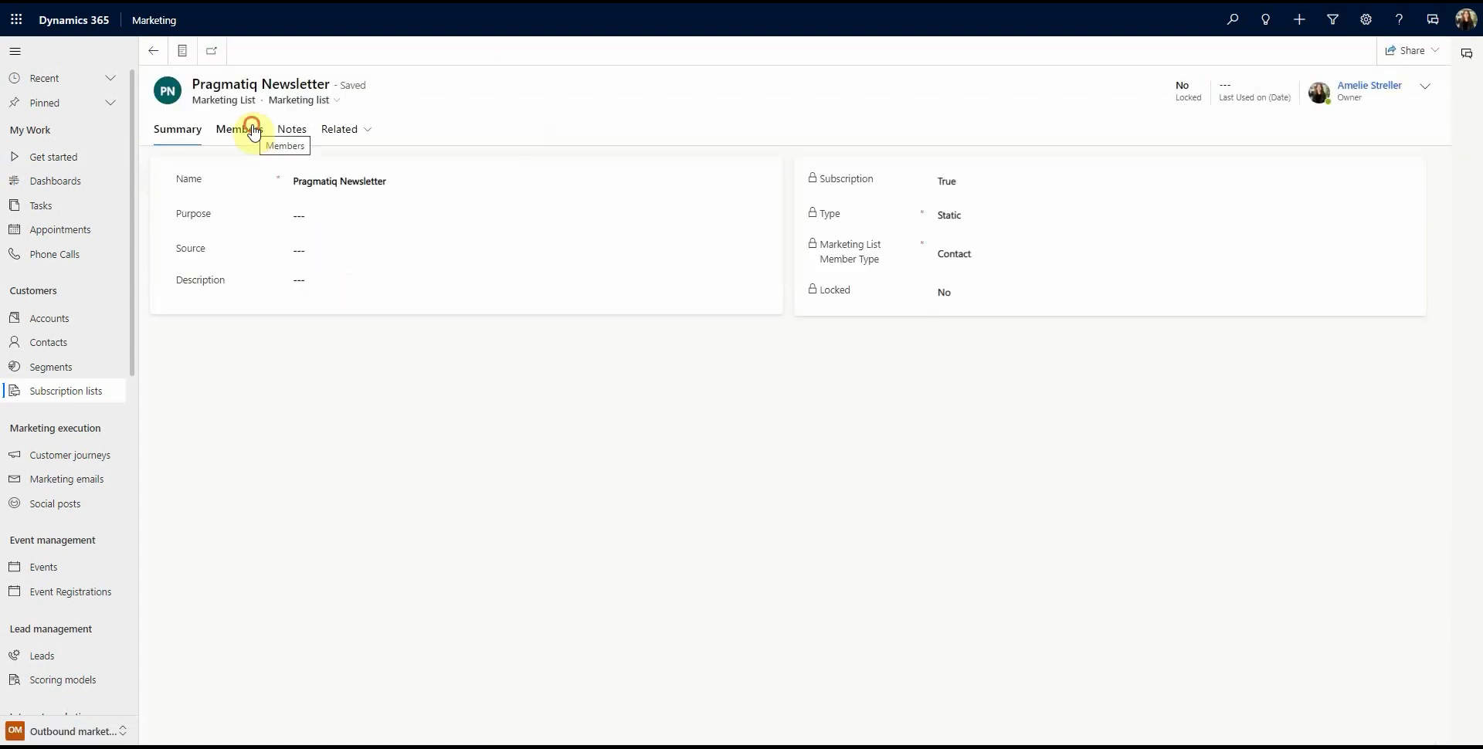
{"action": "left_click", "coordinate": [252, 131]}
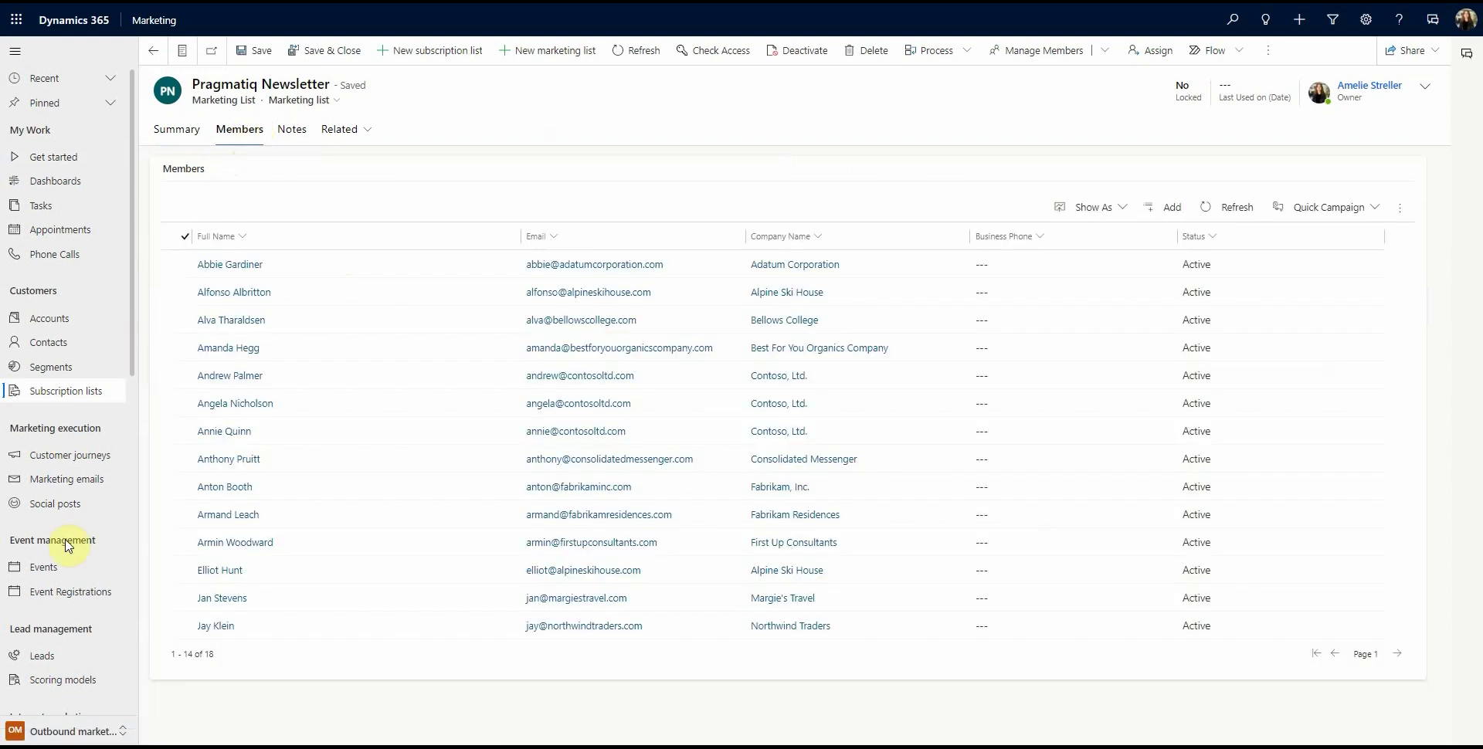
Step: Open the Default Marketing Page from the marketing pages to view its subscription center design
{"action": "scroll", "coordinate": [75, 553], "scroll_direction": "down", "scroll_amount": 2}
{"action": "scroll", "coordinate": [75, 556], "scroll_direction": "down", "scroll_amount": 2}
{"action": "left_click", "coordinate": [85, 439]}
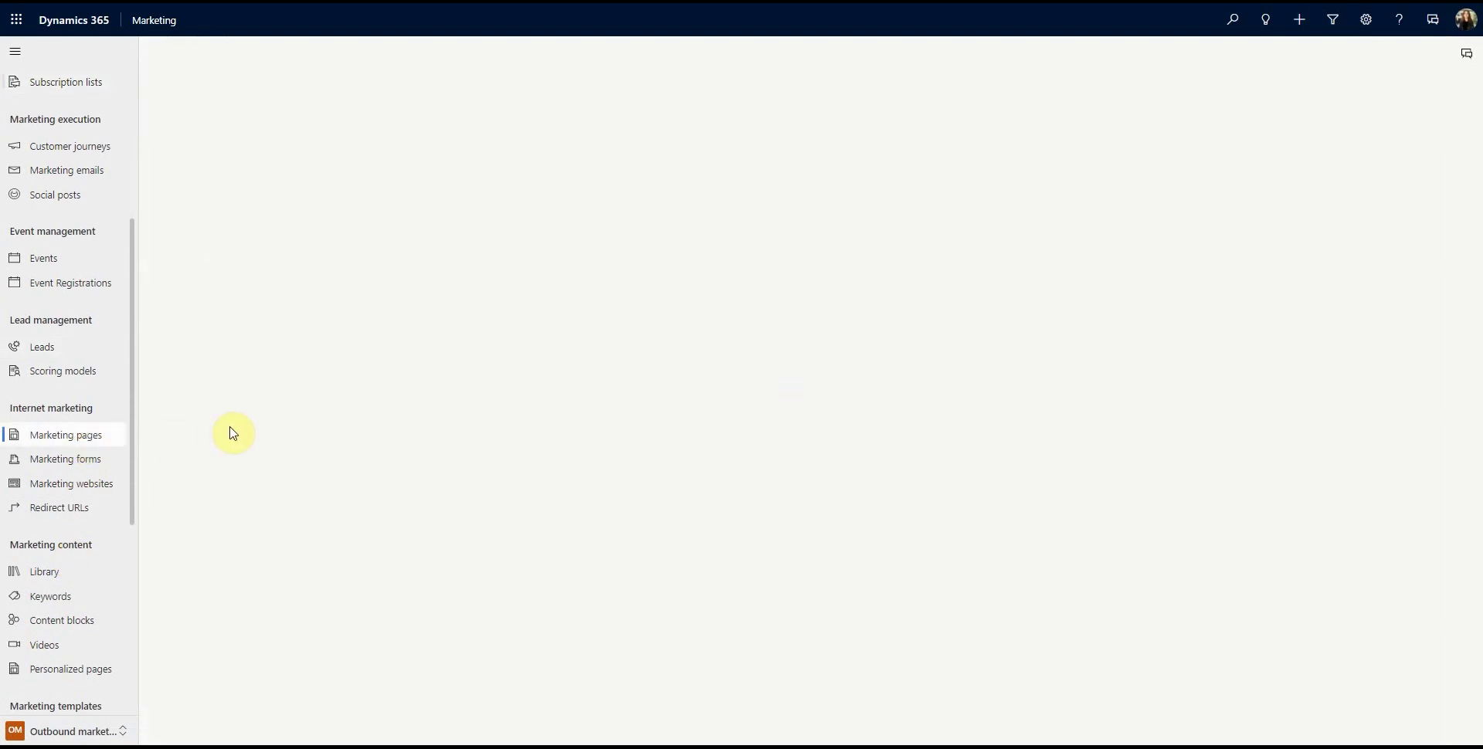
{"action": "left_click", "coordinate": [255, 151]}
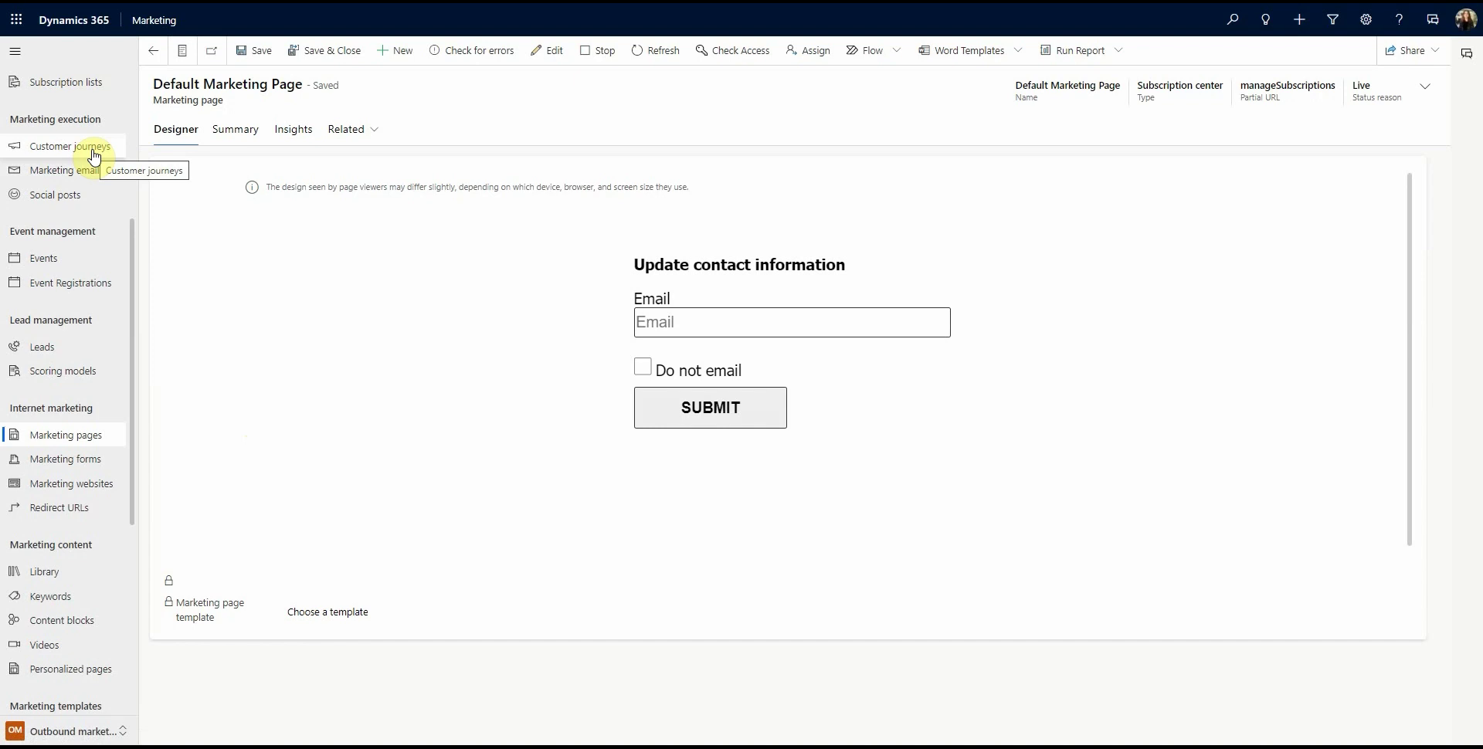
Step: Check the options for creating a new segment, and view the definition and members of the Age above 35 segment
{"action": "scroll", "coordinate": [92, 157], "scroll_direction": "up", "scroll_amount": 4}
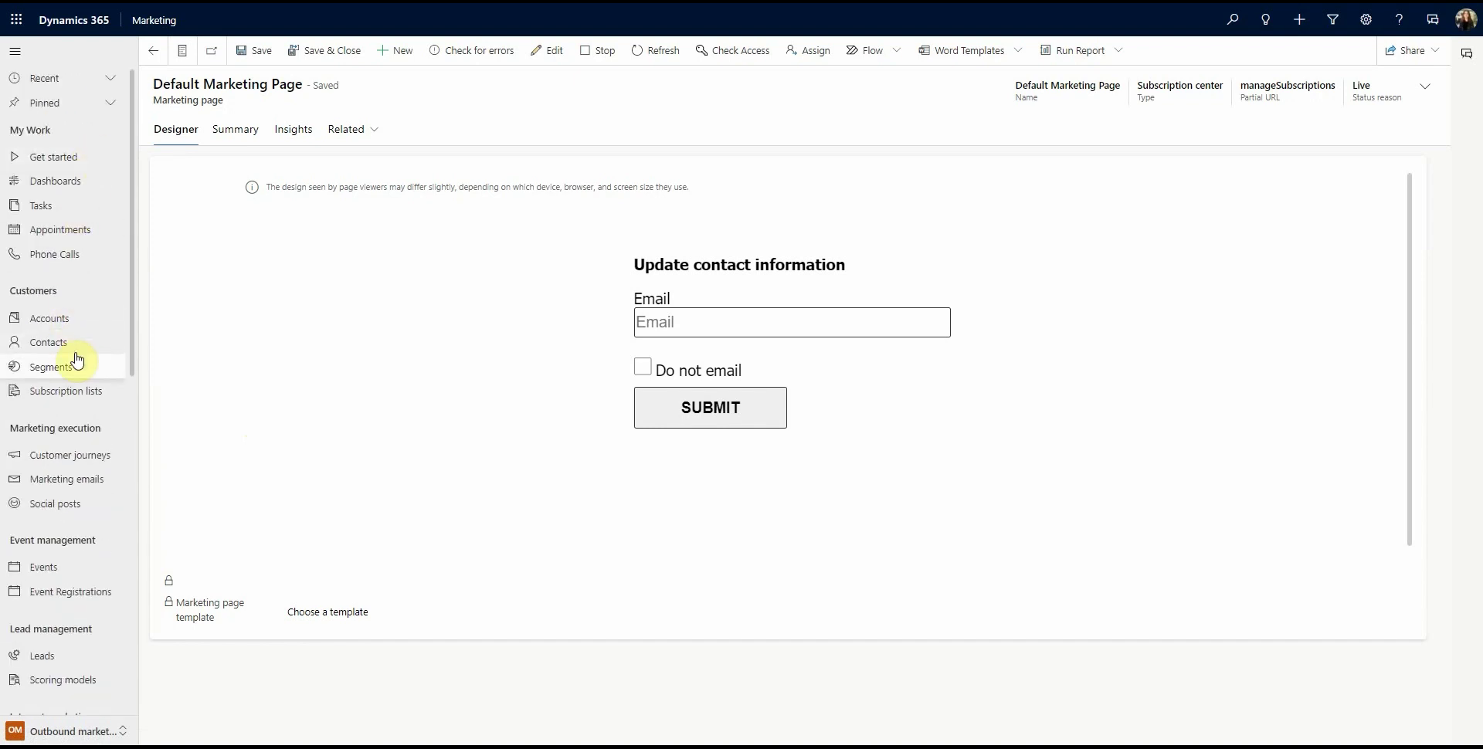
{"action": "left_click", "coordinate": [92, 376]}
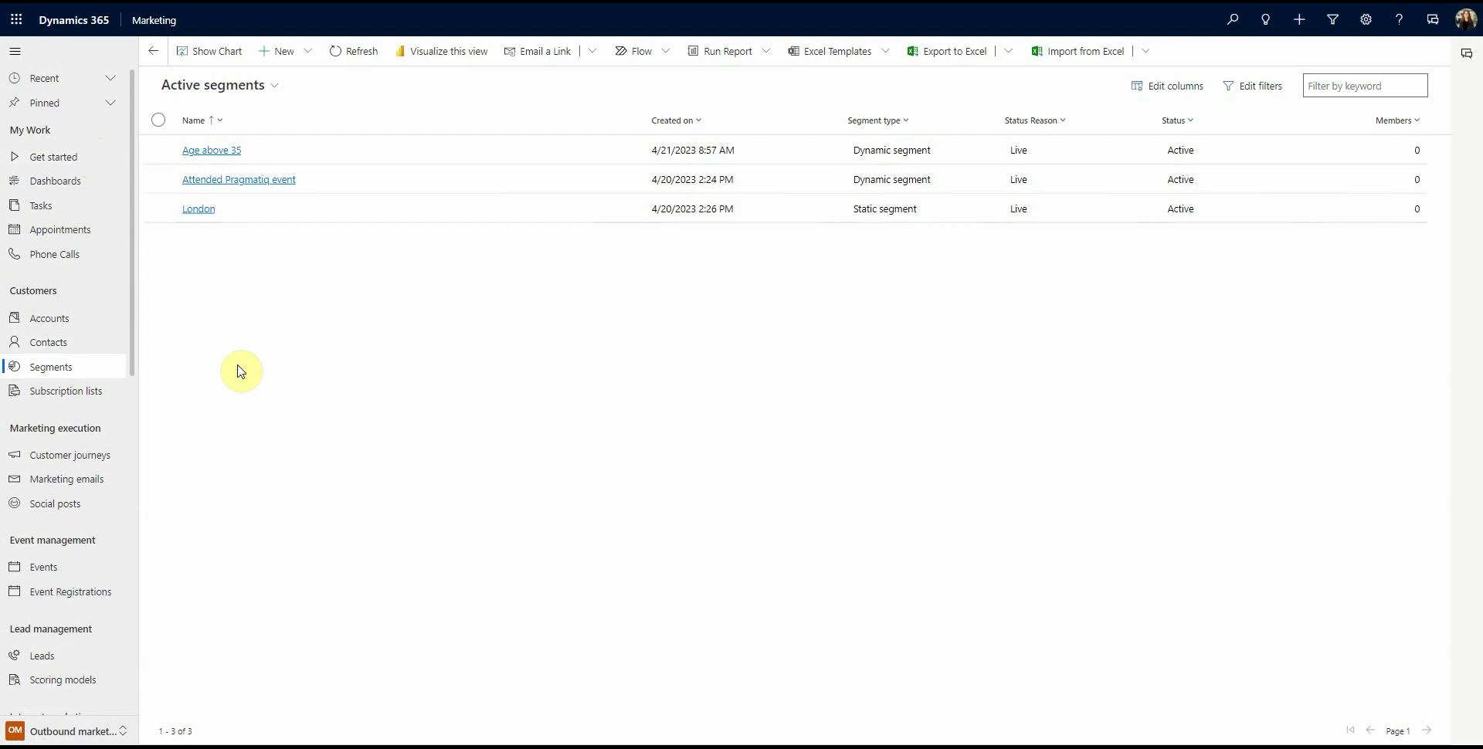
{"action": "left_click", "coordinate": [300, 64]}
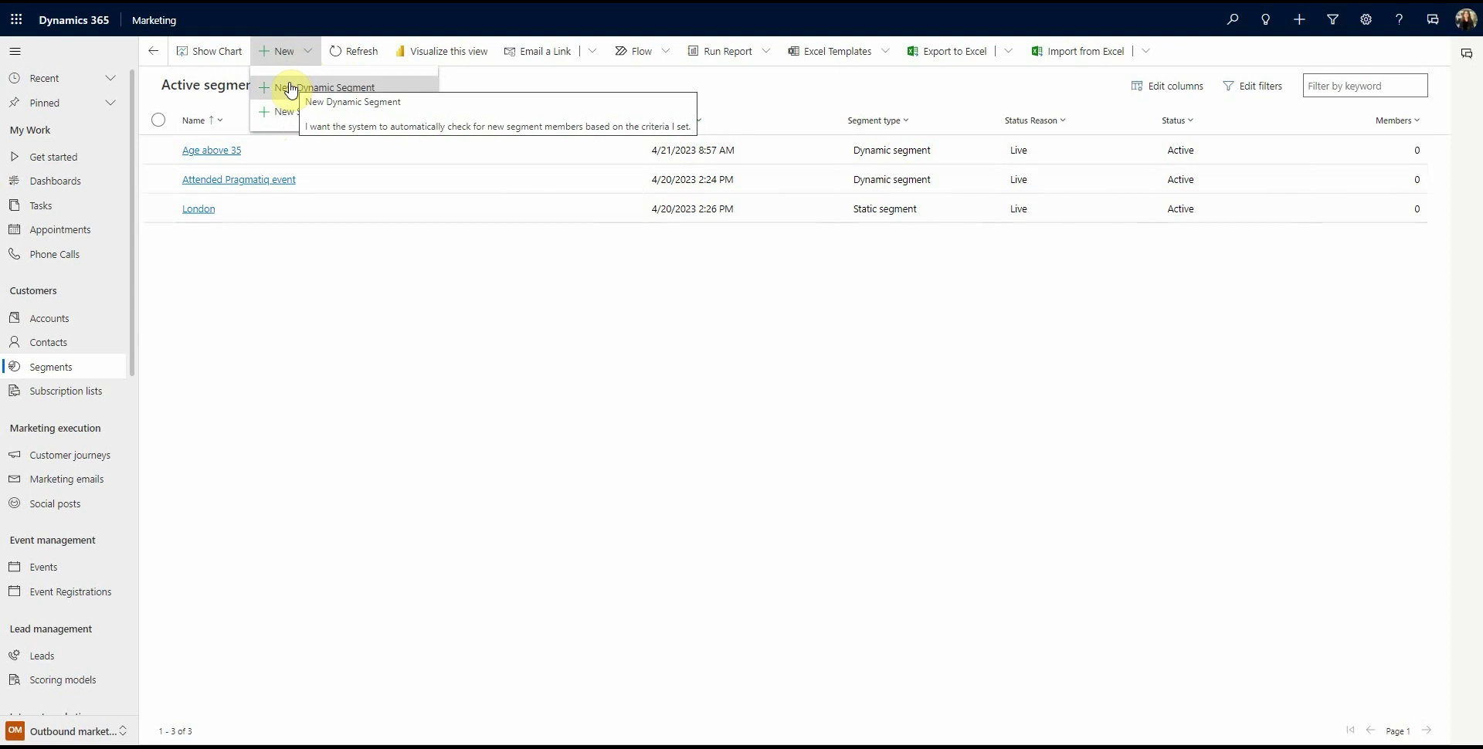
{"action": "left_click", "coordinate": [232, 152]}
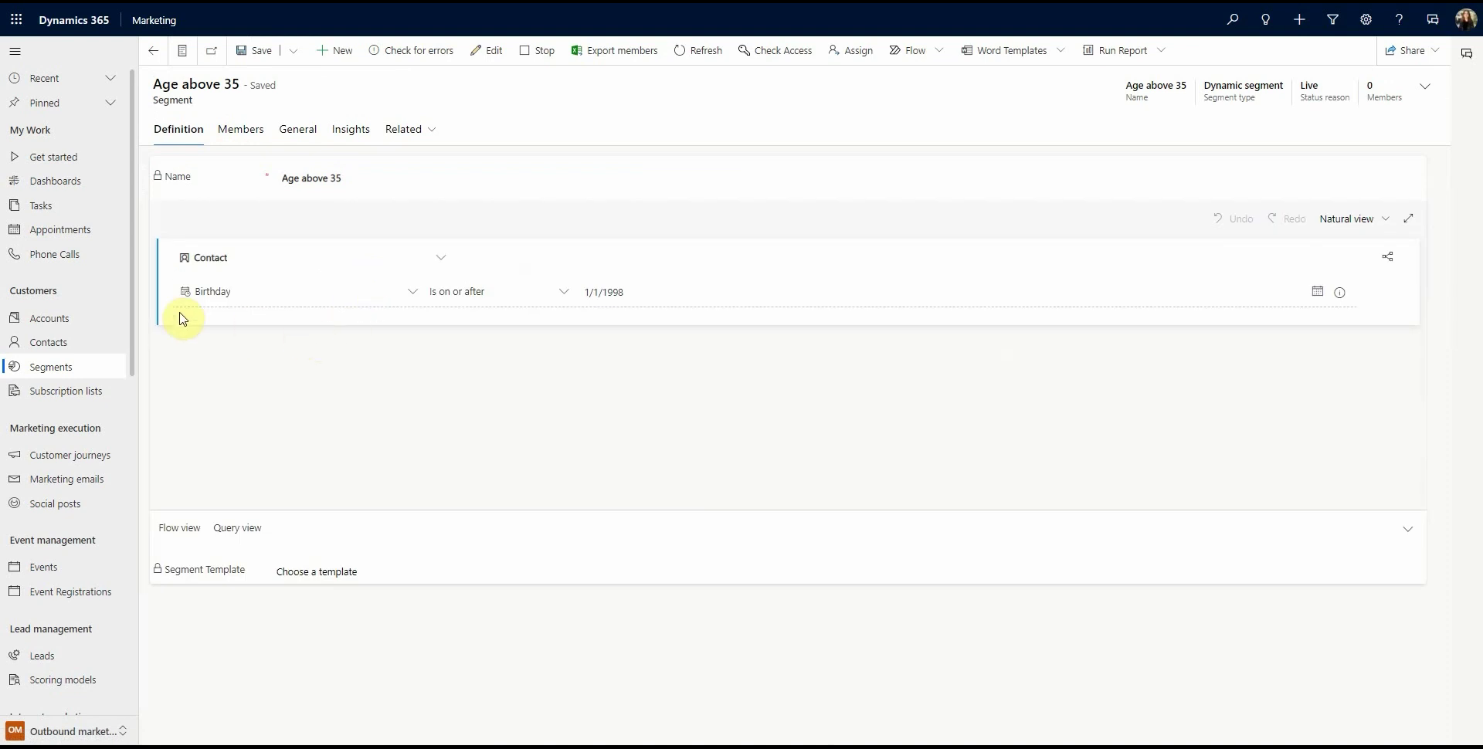
{"action": "left_click_drag", "start_coordinate": [182, 316], "coordinate": [335, 324]}
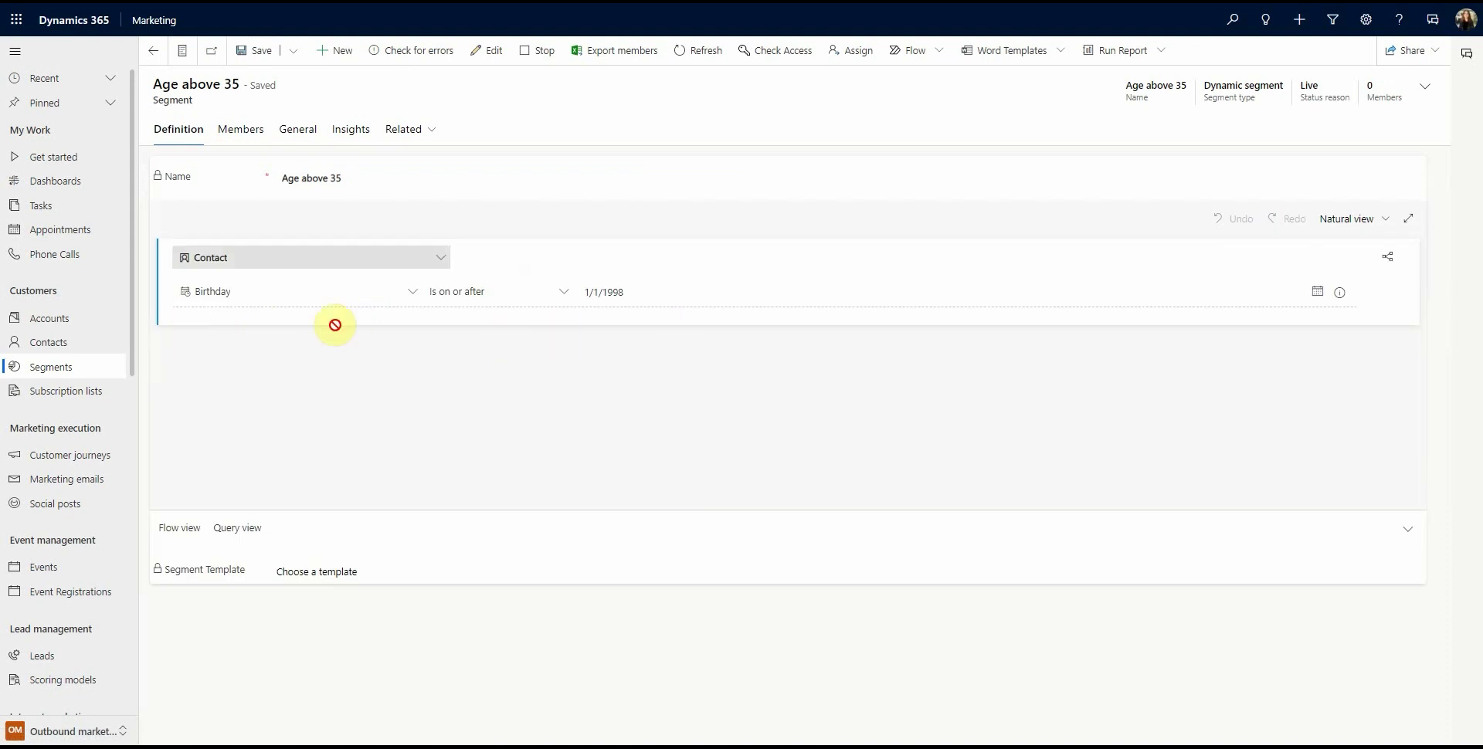
{"action": "left_click", "coordinate": [242, 130]}
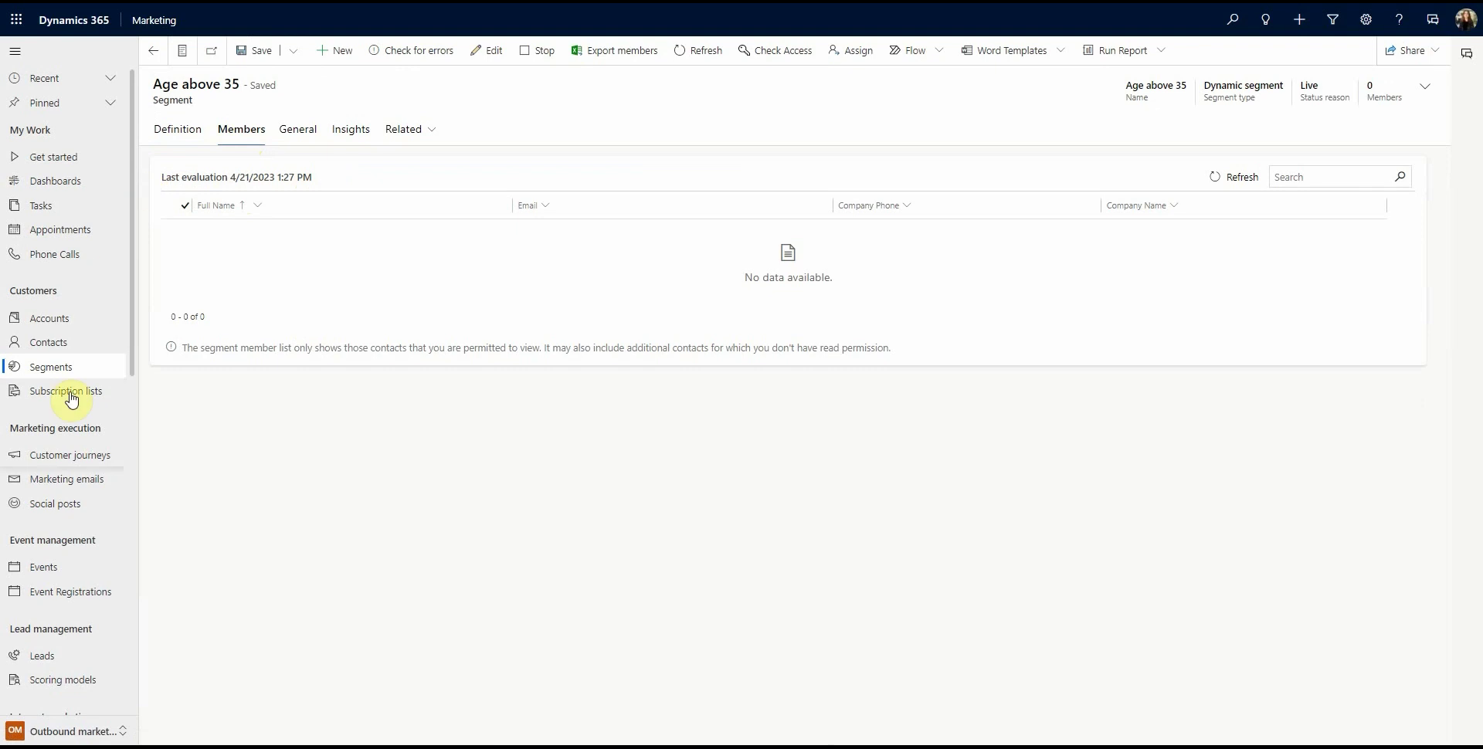
Step: Create a marketing email from the Pragmatiq Monthly Newsletter Email template and look through its content
{"action": "left_click", "coordinate": [71, 487]}
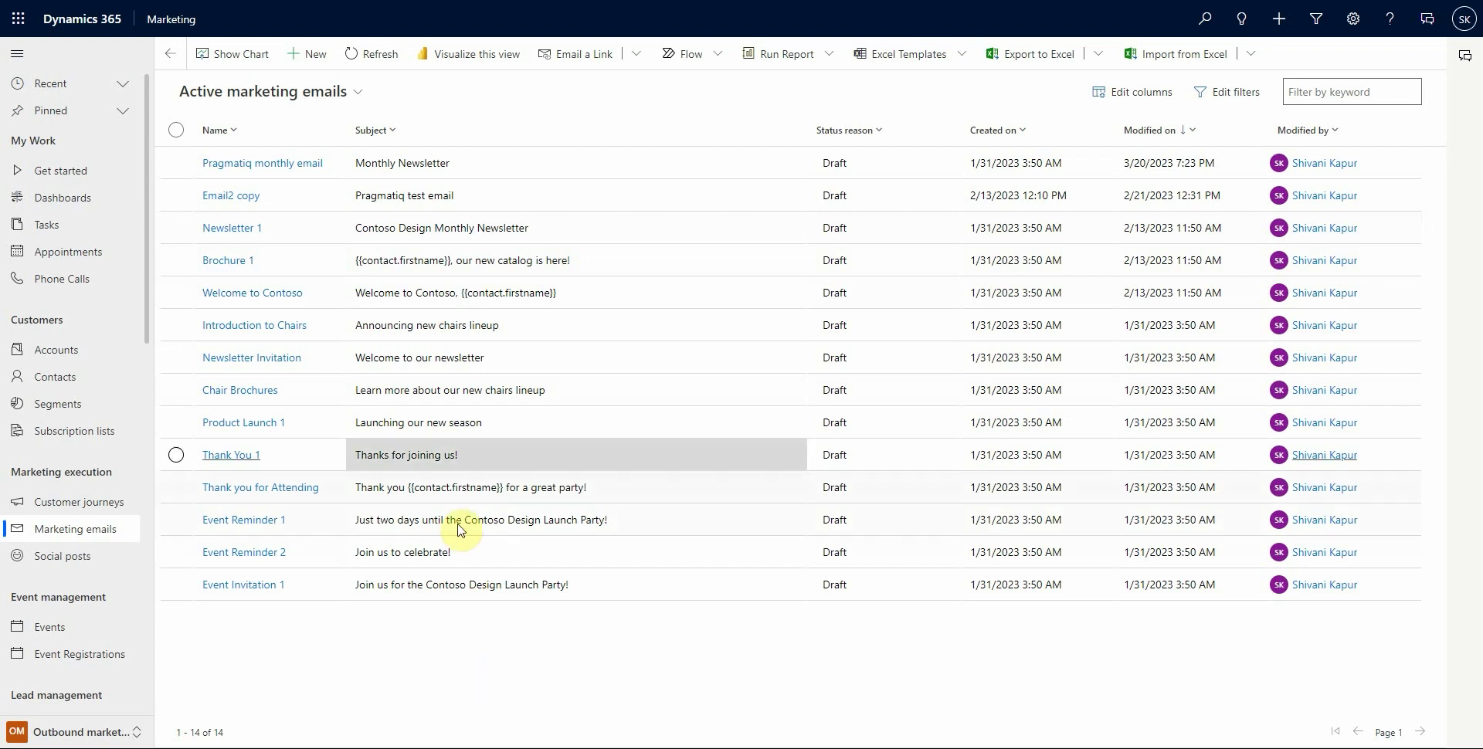
{"action": "left_click", "coordinate": [309, 55]}
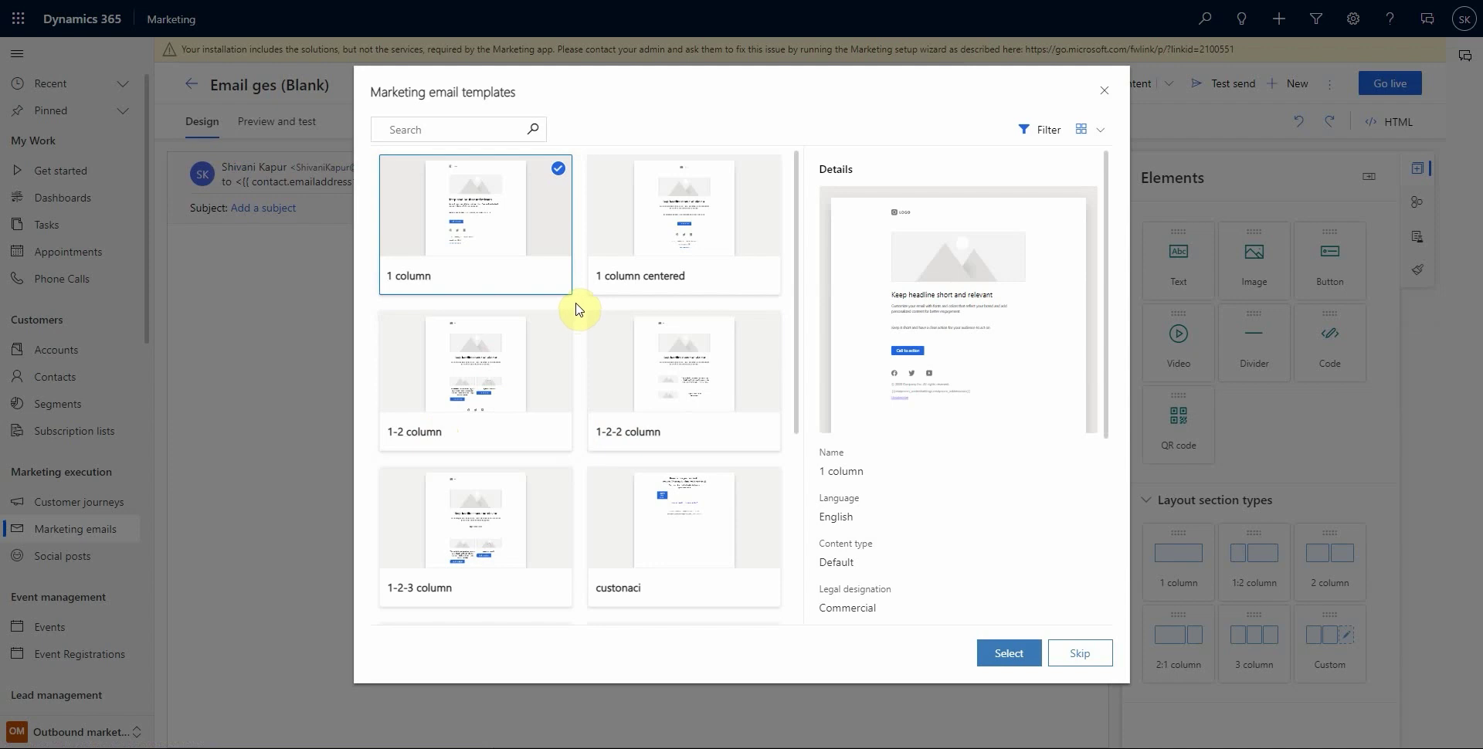
{"action": "scroll", "coordinate": [579, 309], "scroll_direction": "down", "scroll_amount": 4}
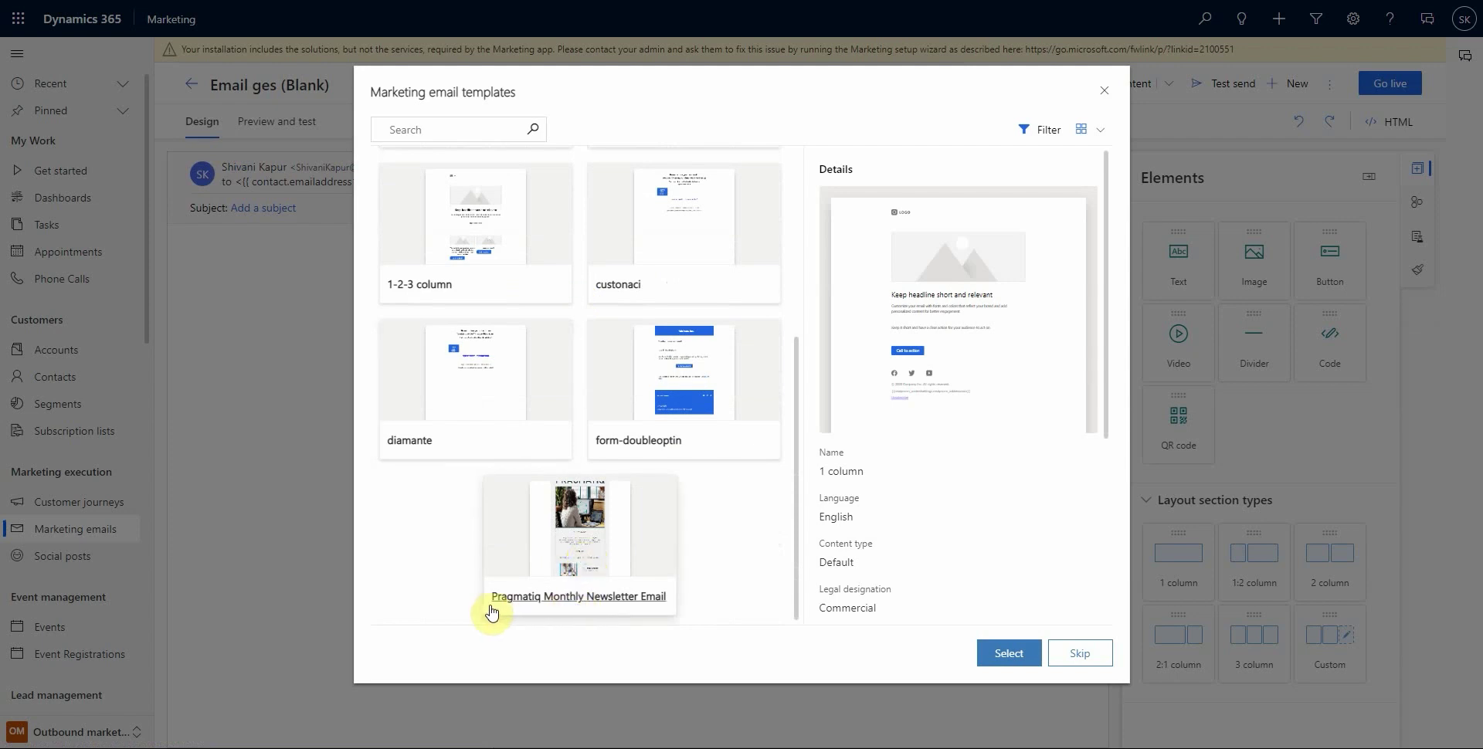
{"action": "double_click", "coordinate": [582, 605]}
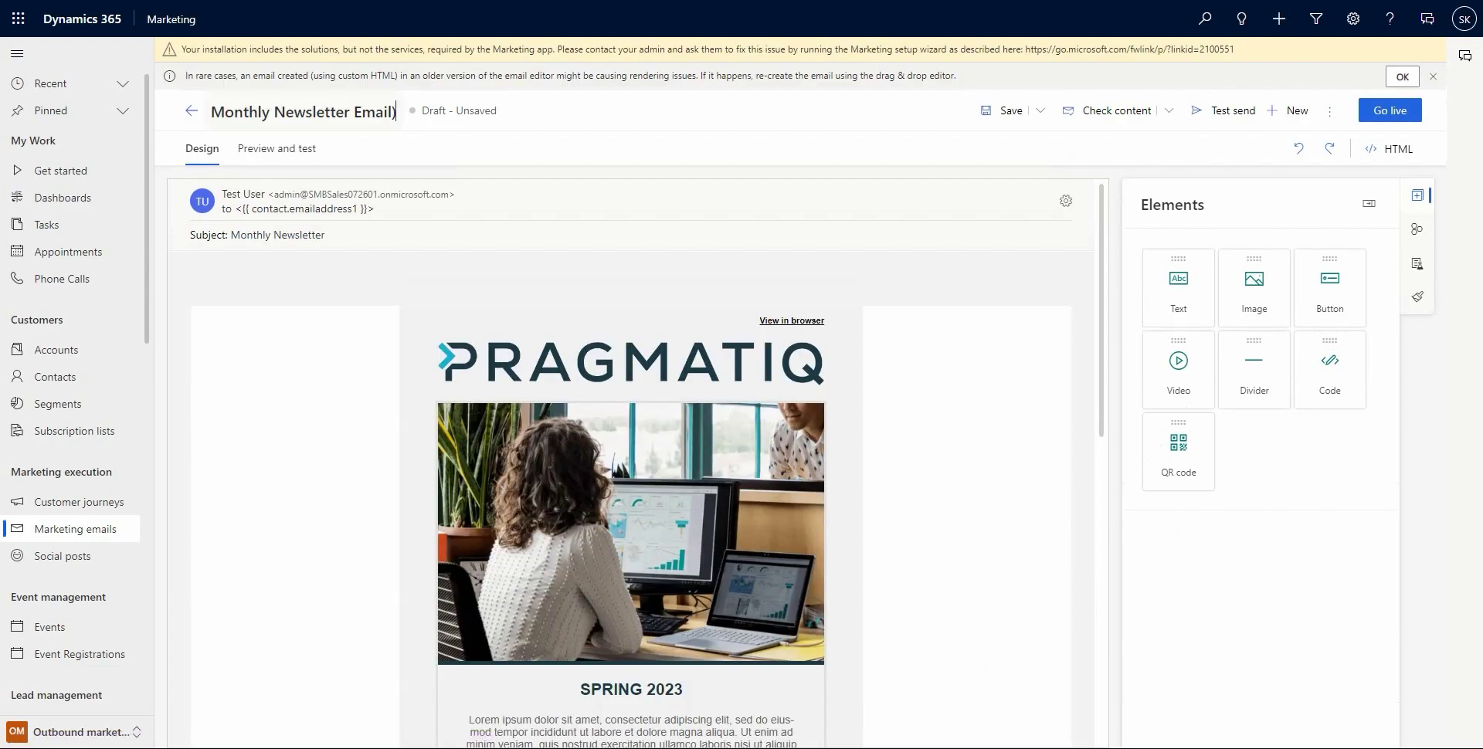
{"action": "left_click", "coordinate": [280, 313]}
{"action": "scroll", "coordinate": [280, 313], "scroll_direction": "down", "scroll_amount": 1}
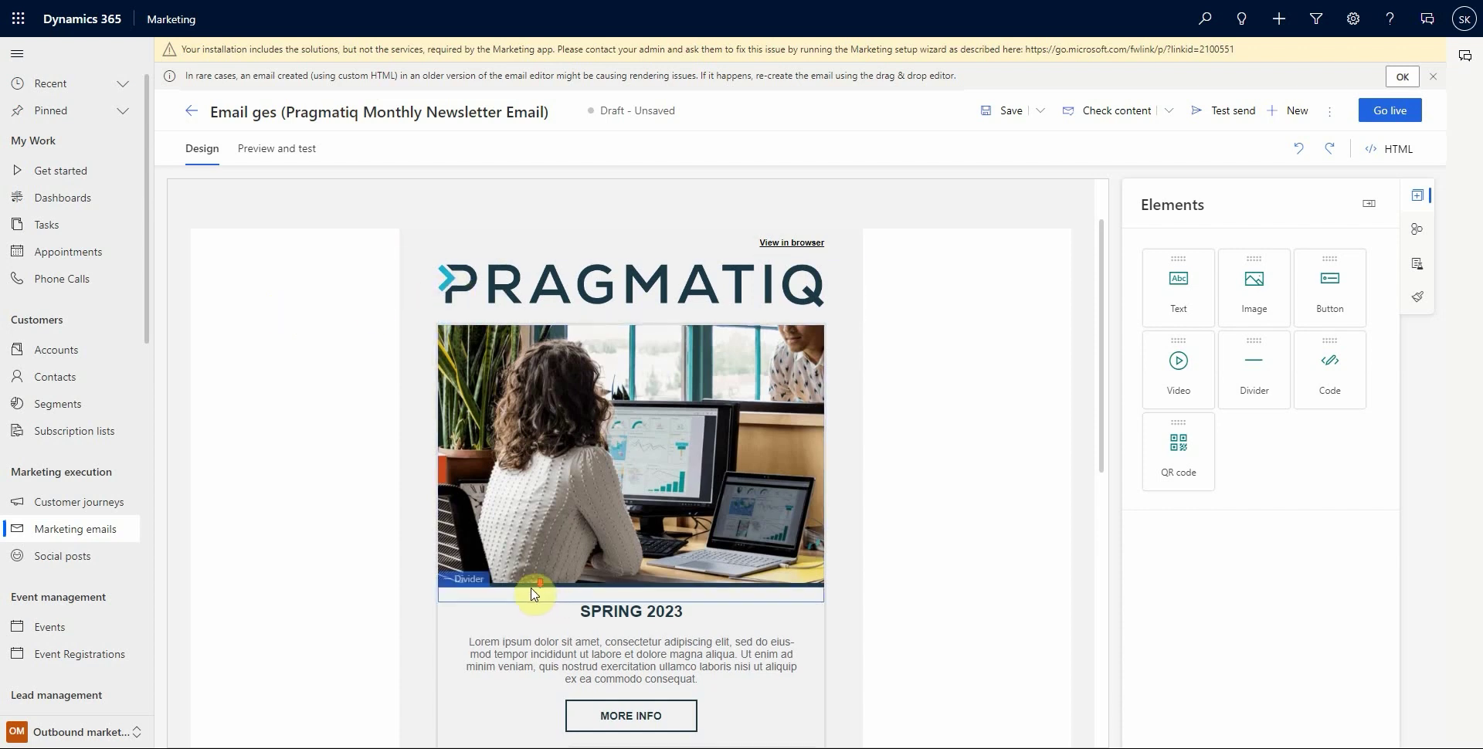
{"action": "scroll", "coordinate": [533, 601], "scroll_direction": "down", "scroll_amount": 2}
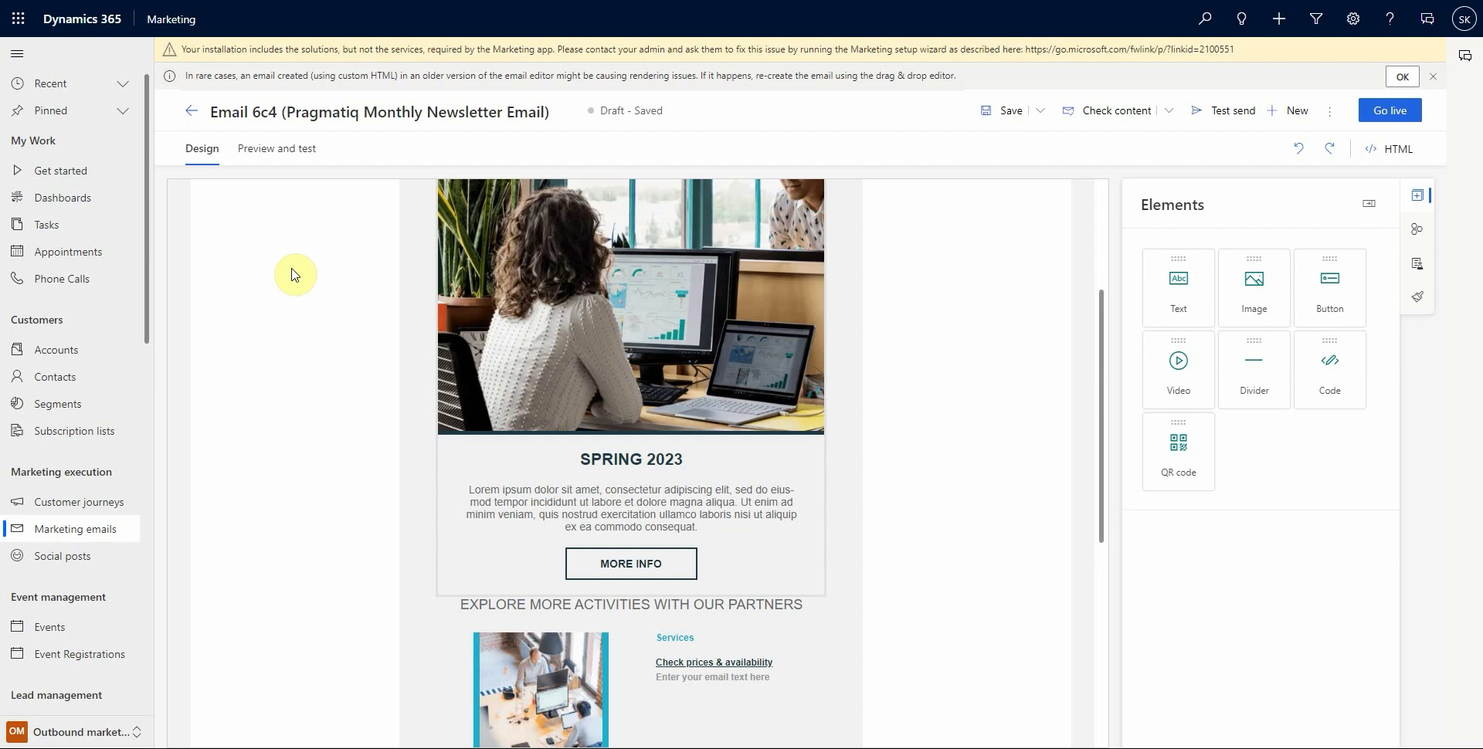
Step: Open the Send Pragmatiq Monthly Newsletter customer journey and examine its flow, schedule and recurrence settings
{"action": "left_click", "coordinate": [90, 502]}
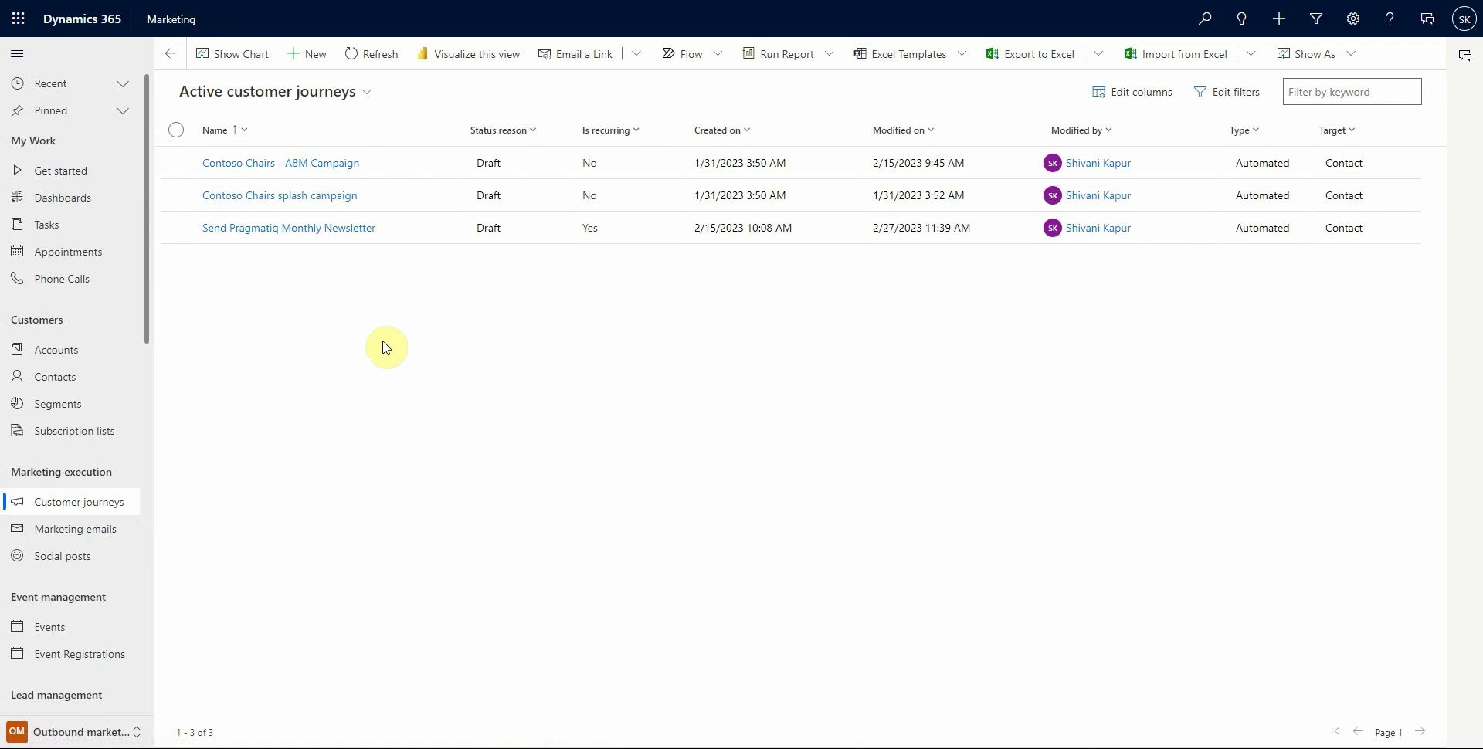
{"action": "left_click", "coordinate": [404, 229]}
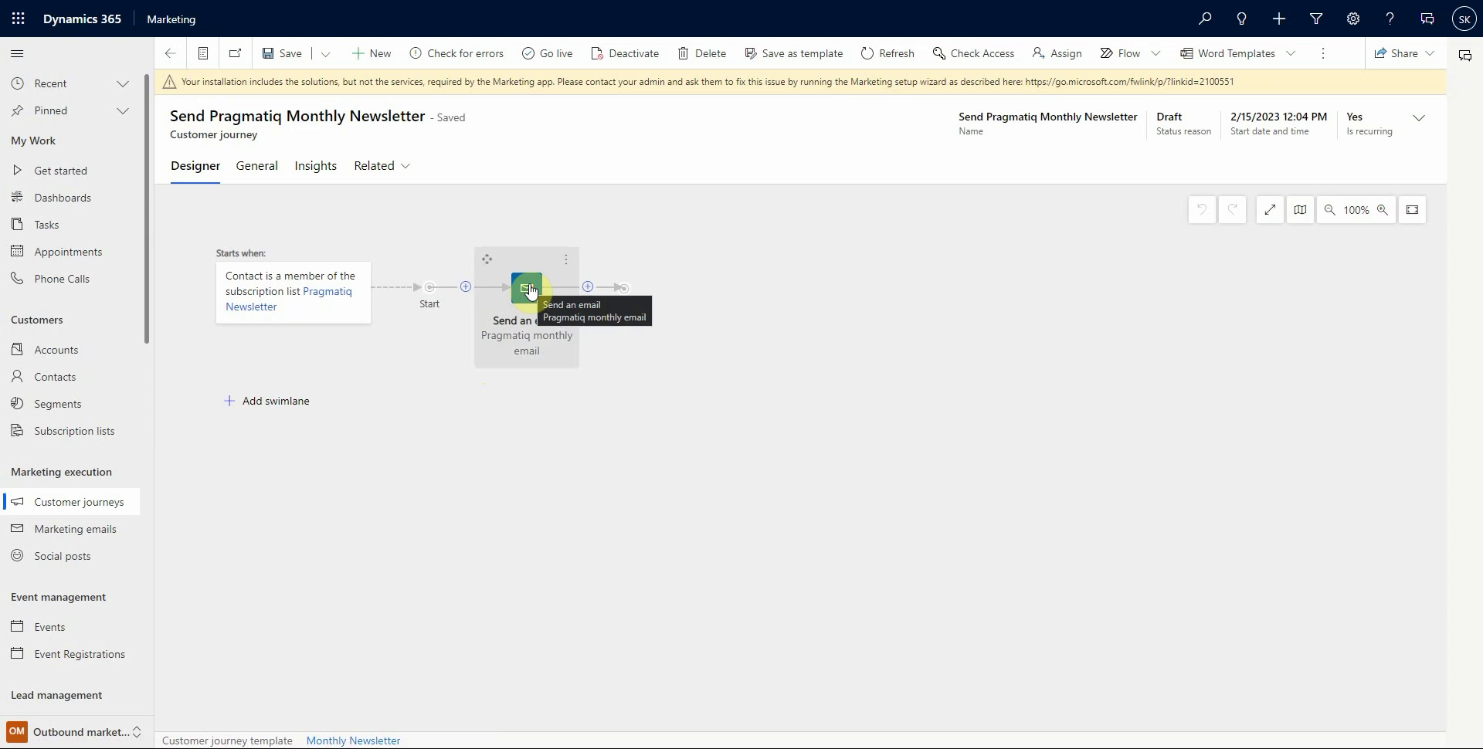
{"action": "left_click", "coordinate": [258, 177]}
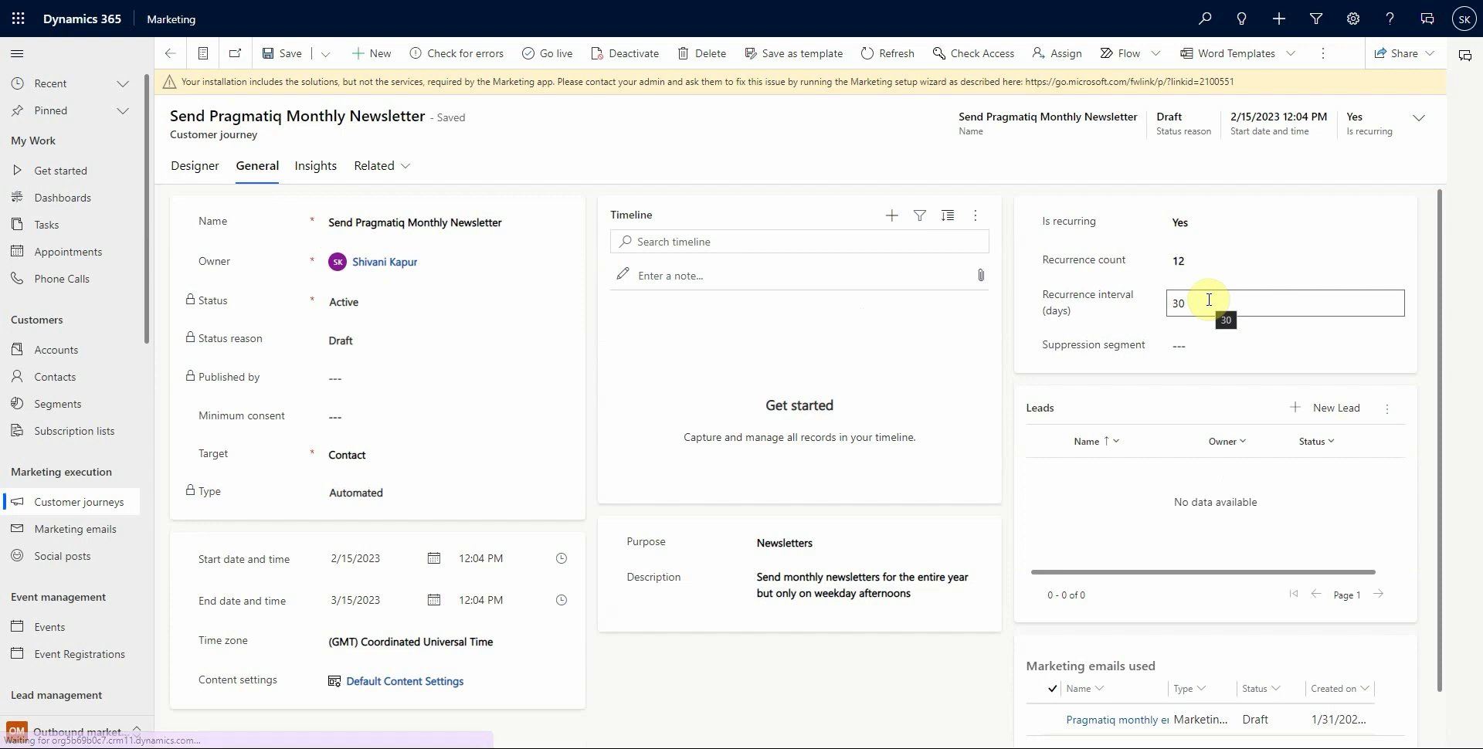
{"action": "left_click", "coordinate": [196, 172]}
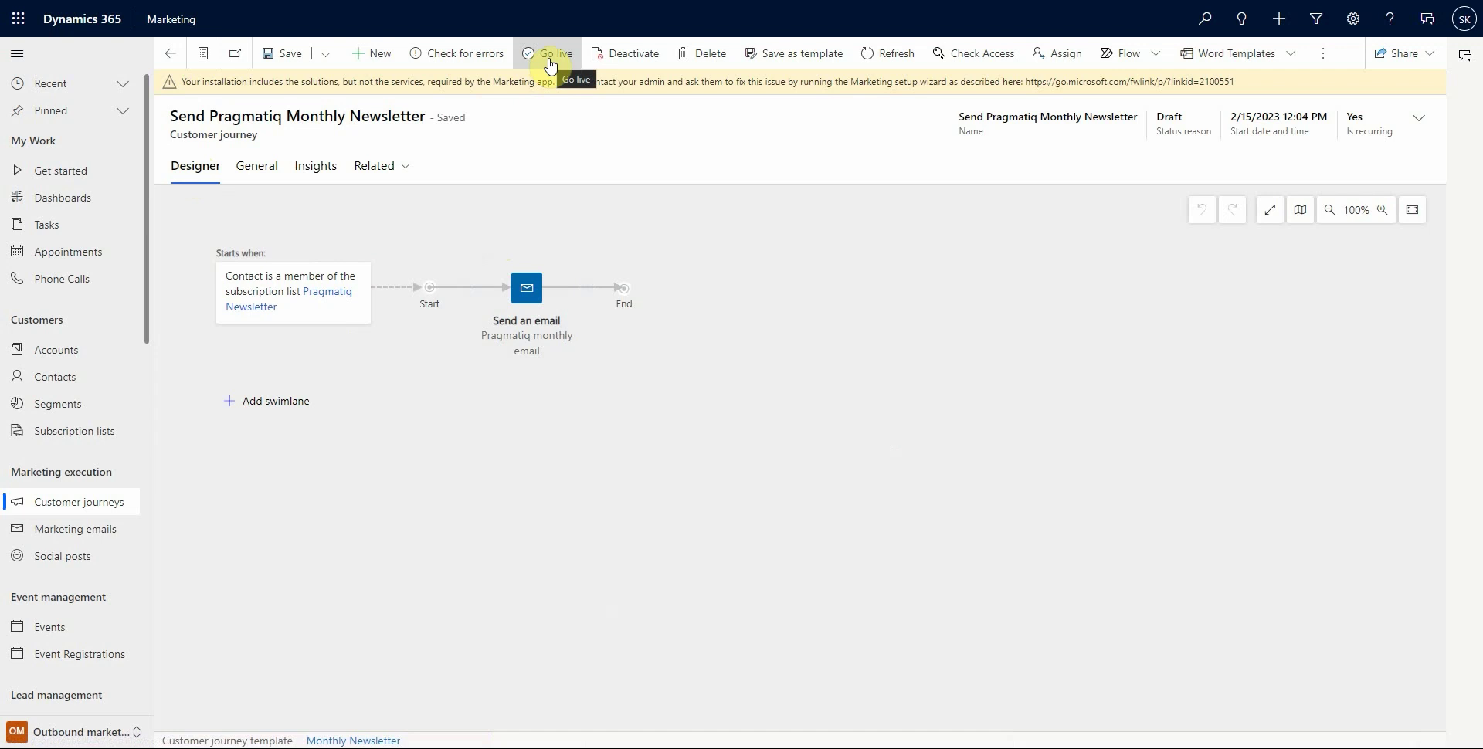
Step: Open the Pragmatiq Landing Page marketing form and examine its contact fields in the designer
{"action": "scroll", "coordinate": [116, 409], "scroll_direction": "down", "scroll_amount": 3}
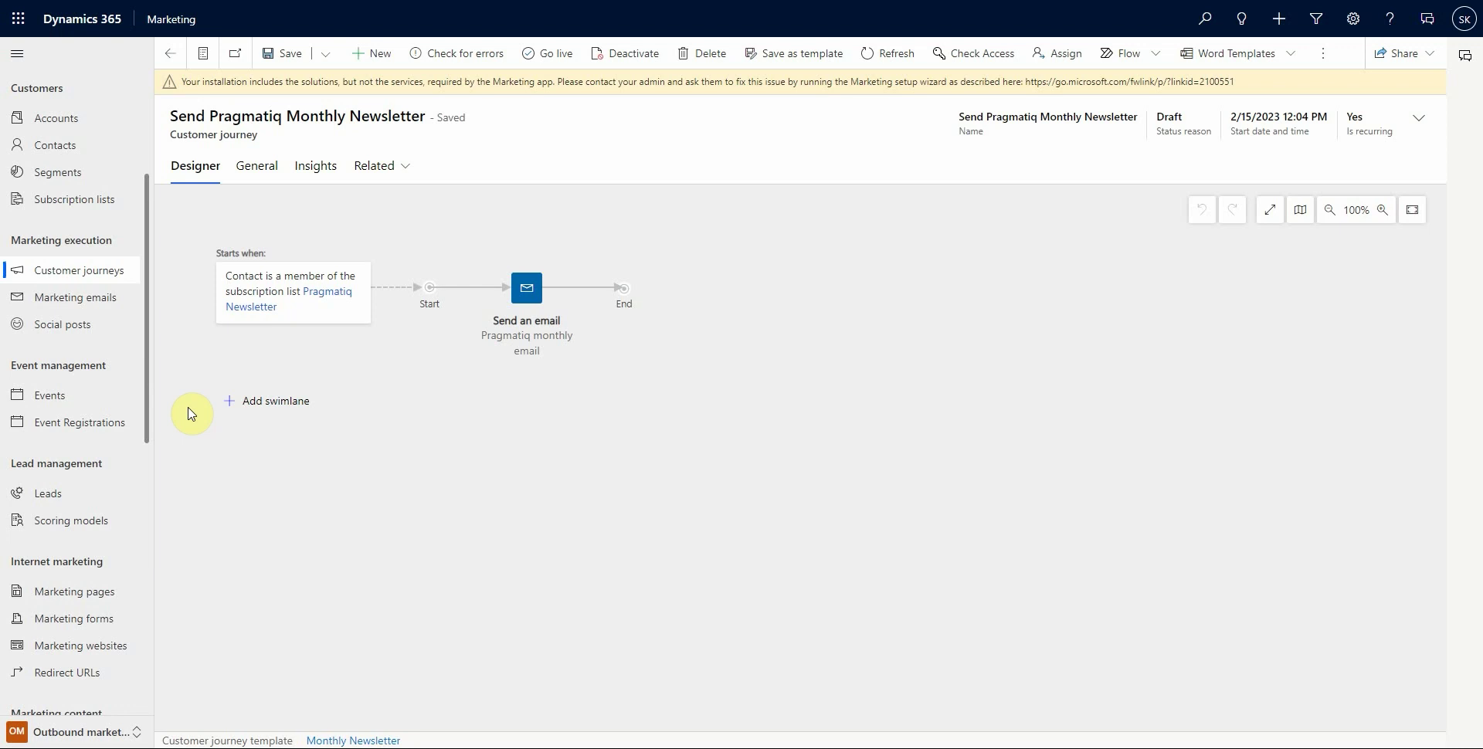
{"action": "left_click", "coordinate": [88, 626]}
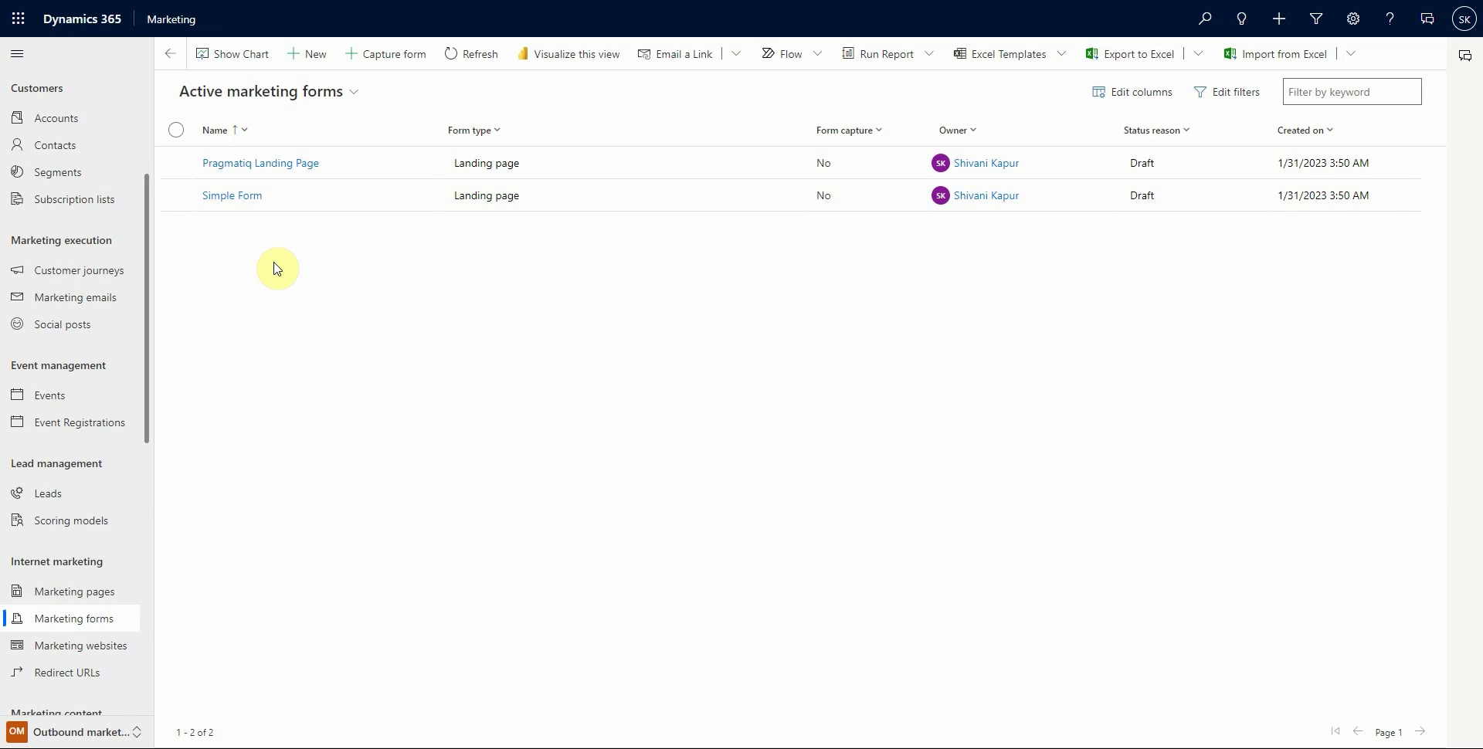
{"action": "left_click", "coordinate": [298, 166]}
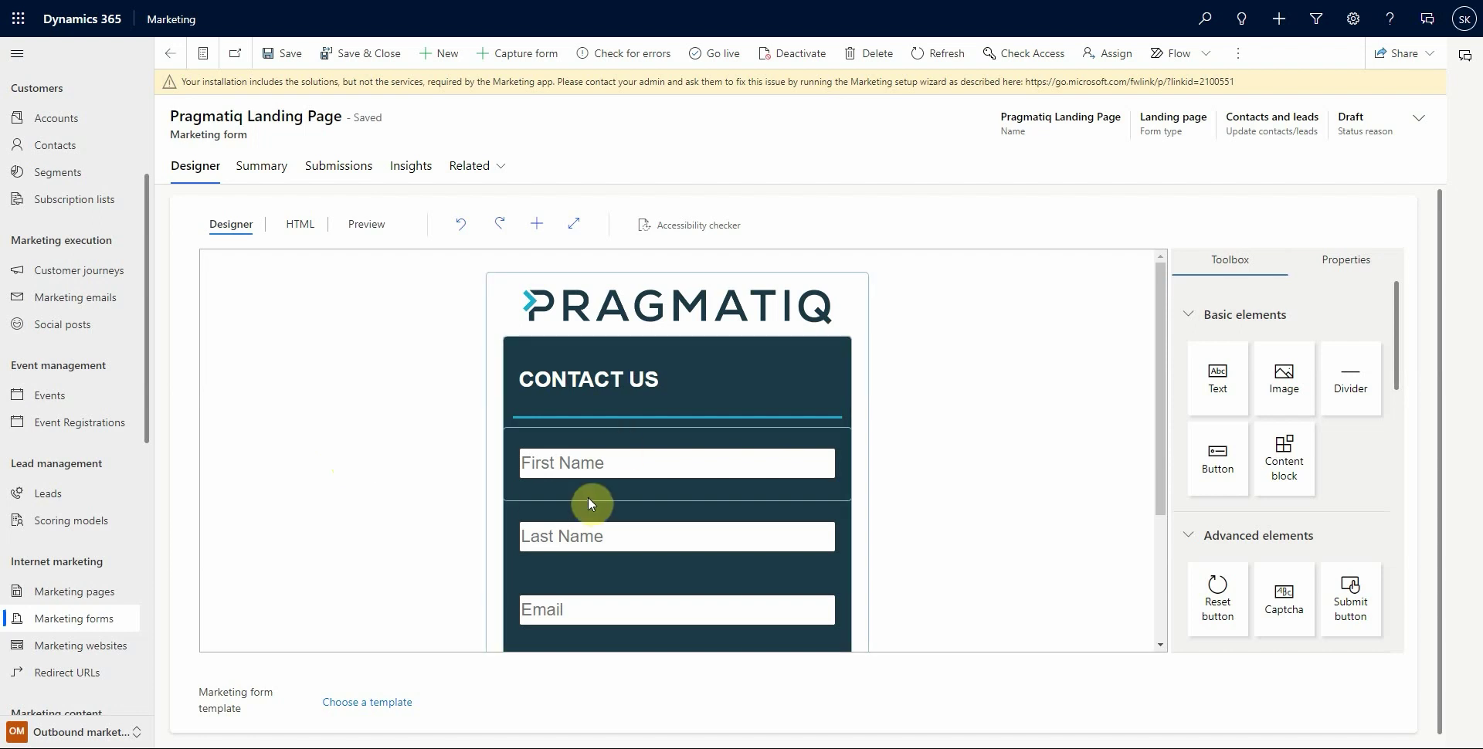
{"action": "scroll", "coordinate": [740, 455], "scroll_direction": "down", "scroll_amount": 1}
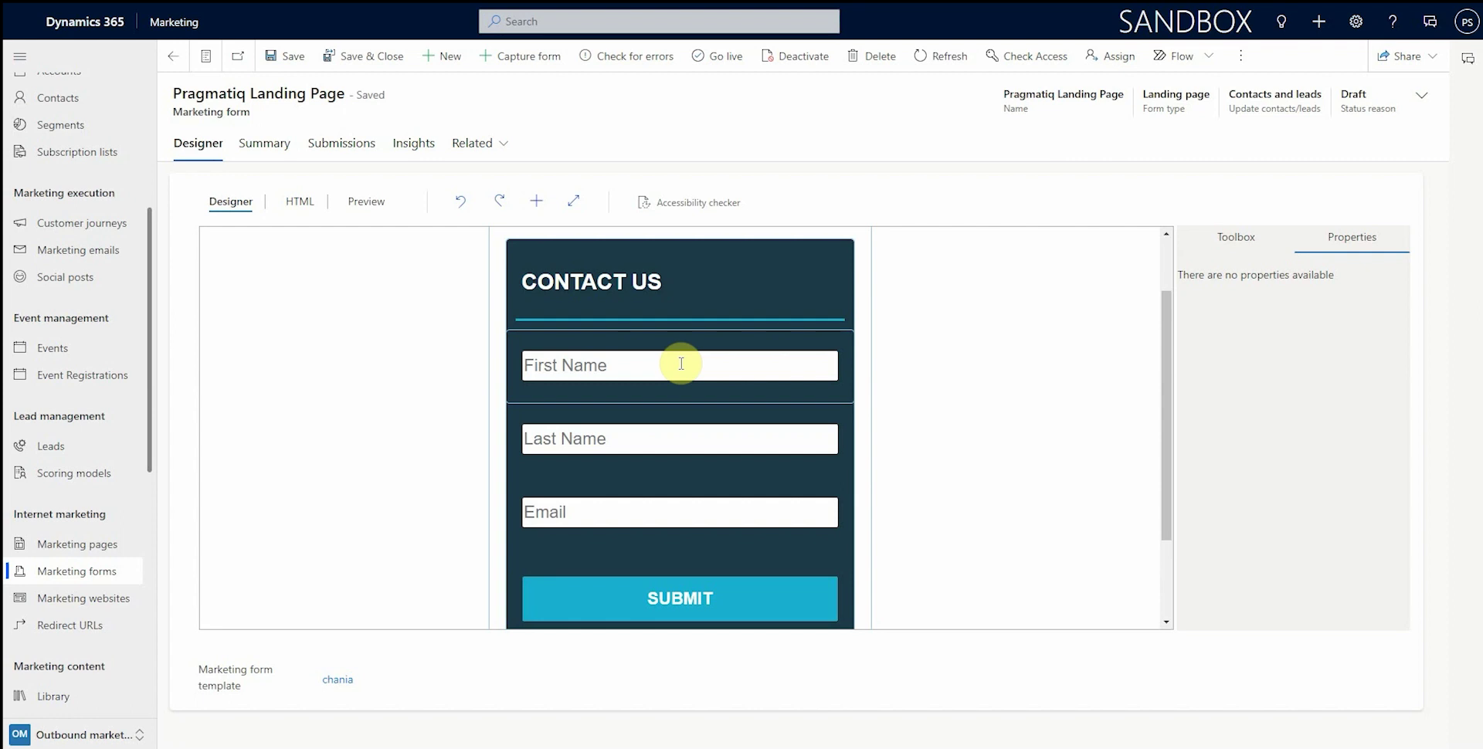
Step: Open the Pragmatiq Subscription Center marketing form and examine its email field, newsletter options and do-not-email option
{"action": "left_click", "coordinate": [99, 570]}
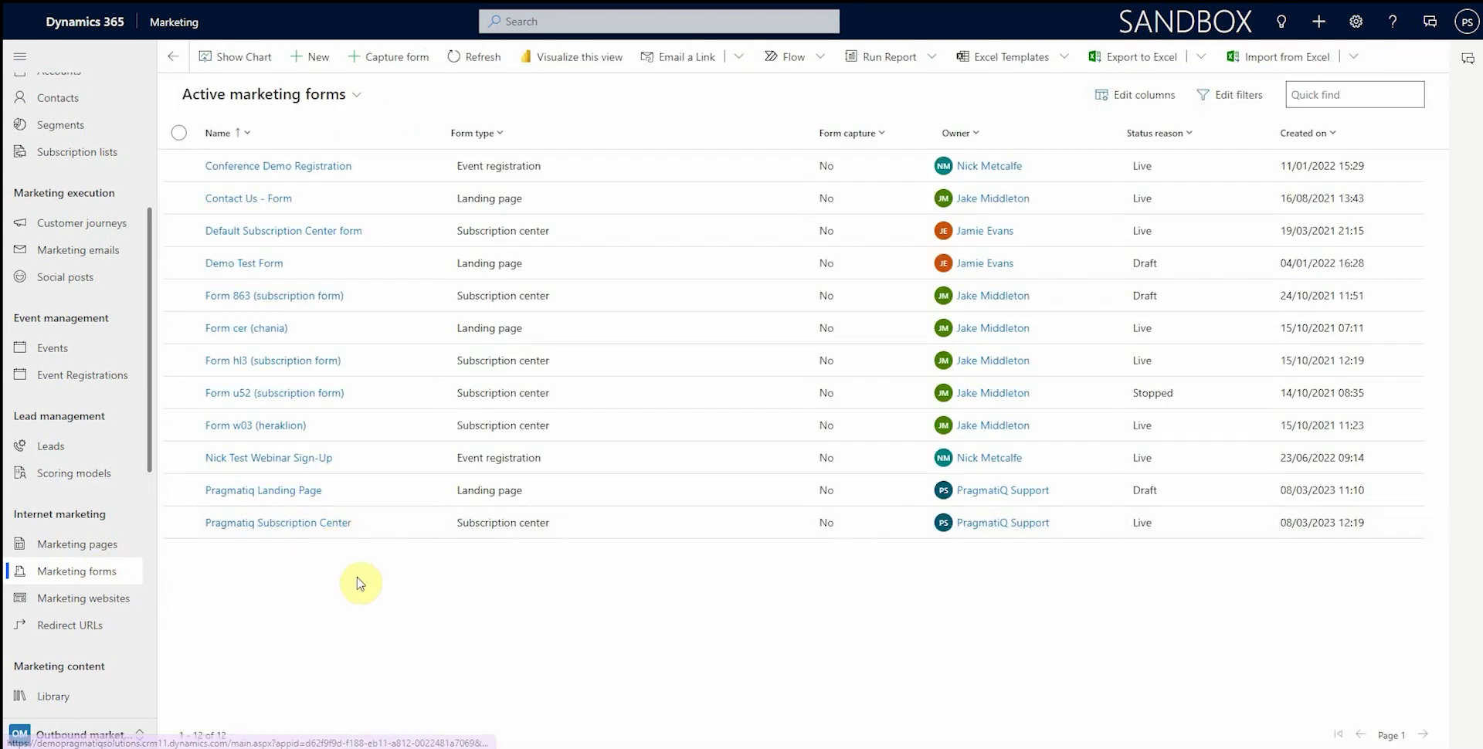
{"action": "left_click", "coordinate": [358, 528]}
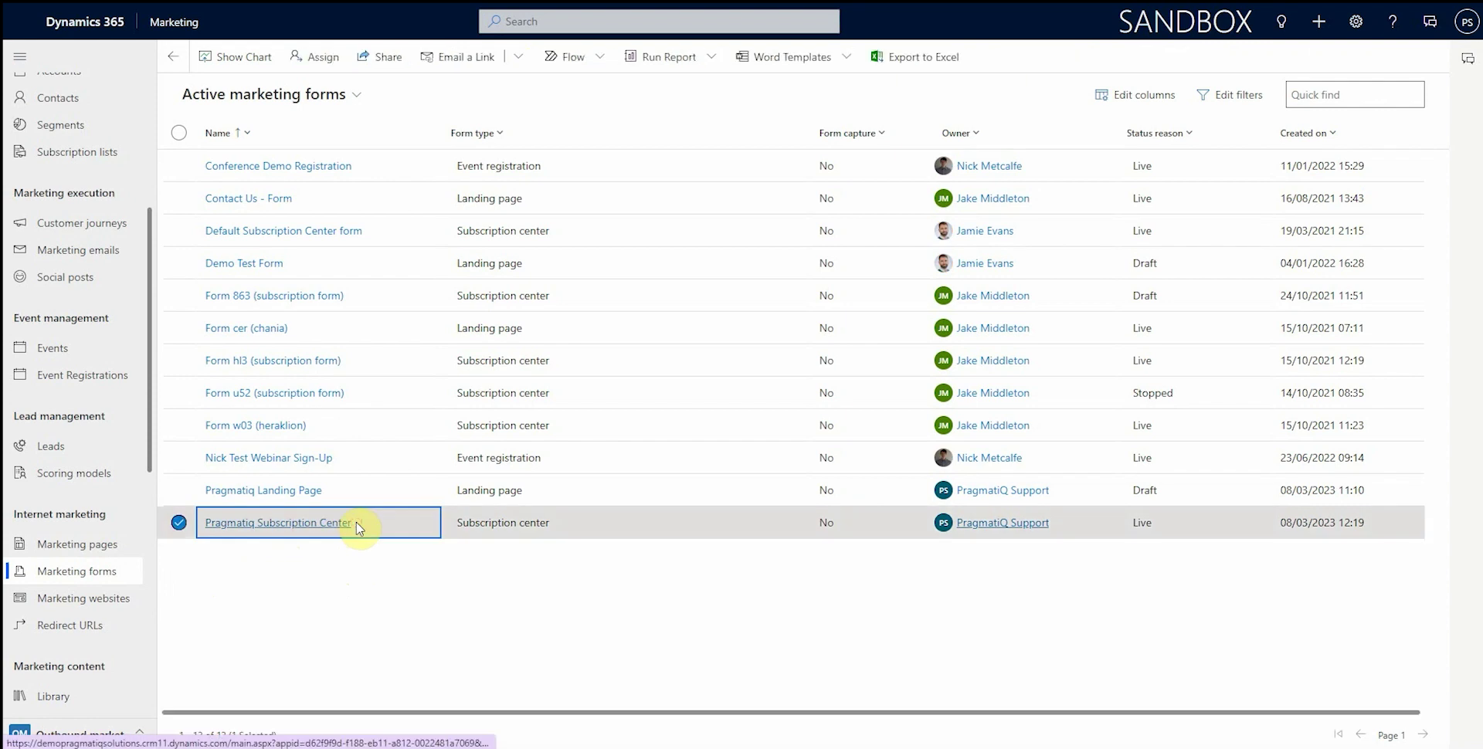
{"action": "left_click", "coordinate": [332, 530]}
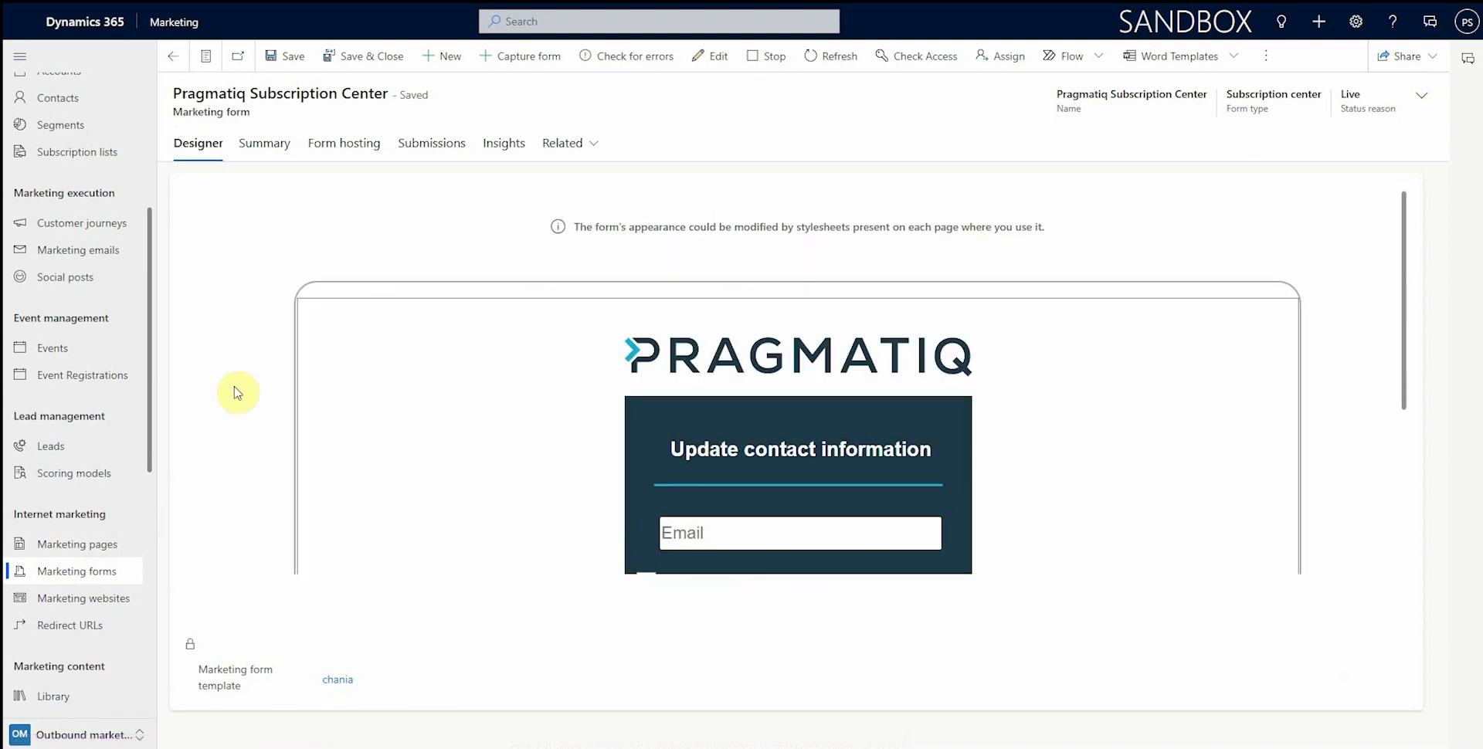
{"action": "scroll", "coordinate": [801, 397], "scroll_direction": "down", "scroll_amount": 2}
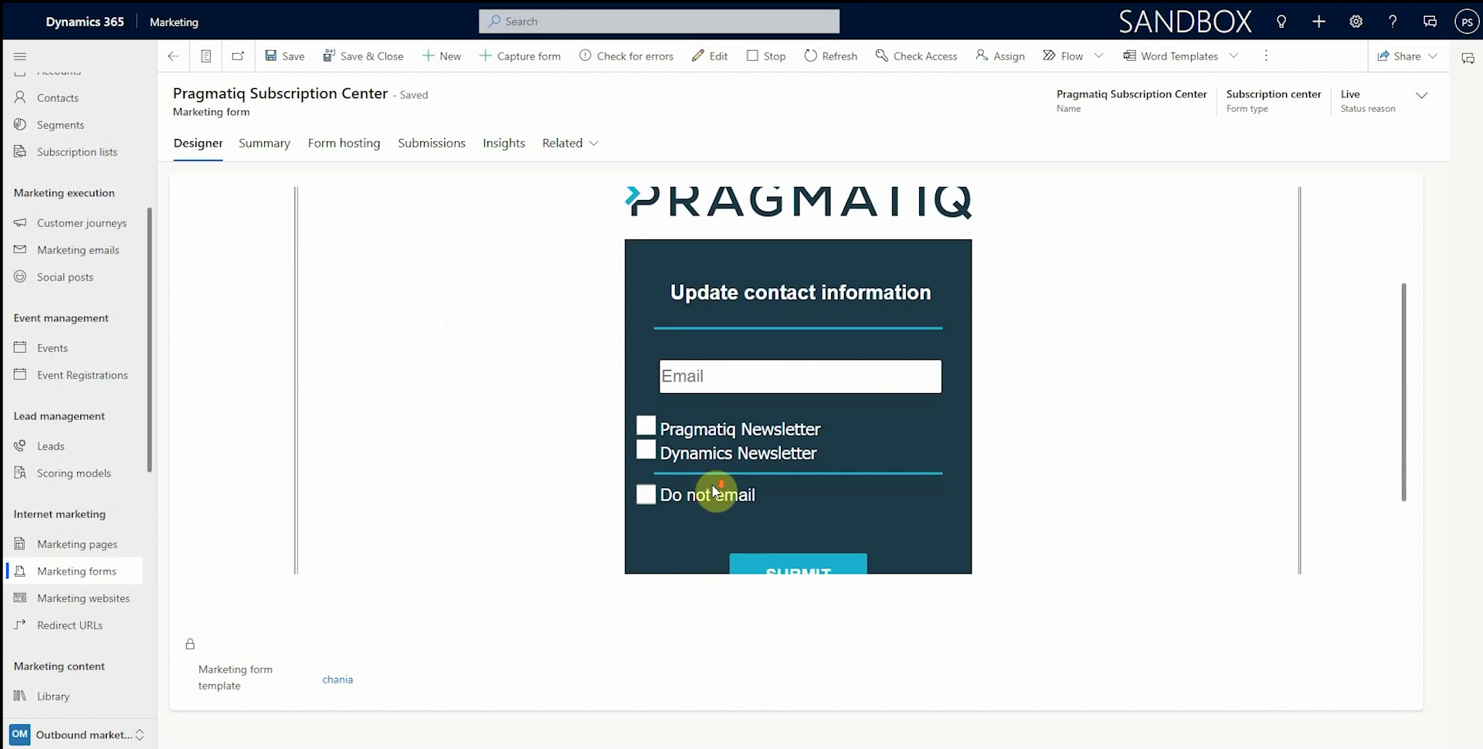
{"action": "scroll", "coordinate": [711, 495], "scroll_direction": "down", "scroll_amount": 1}
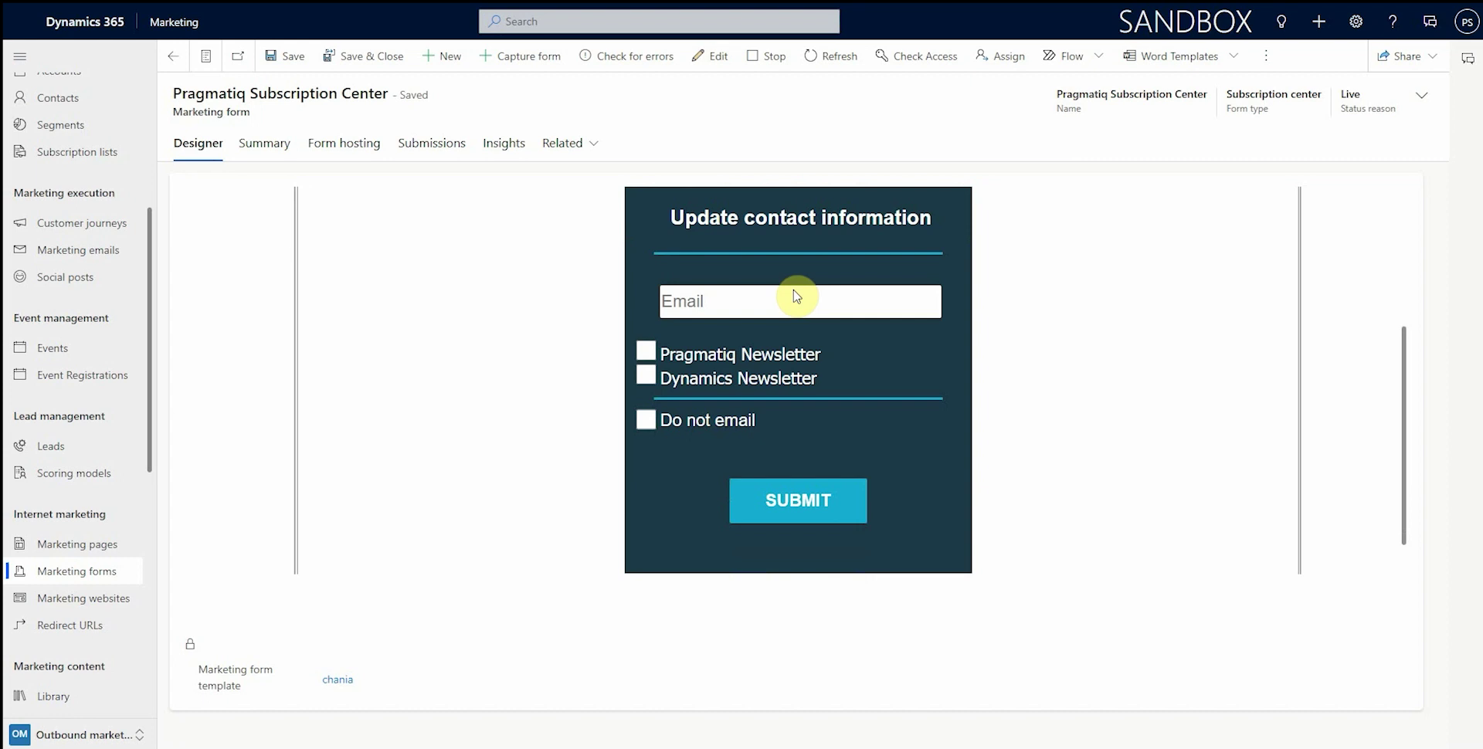
{"action": "scroll", "coordinate": [797, 296], "scroll_direction": "up", "scroll_amount": 1}
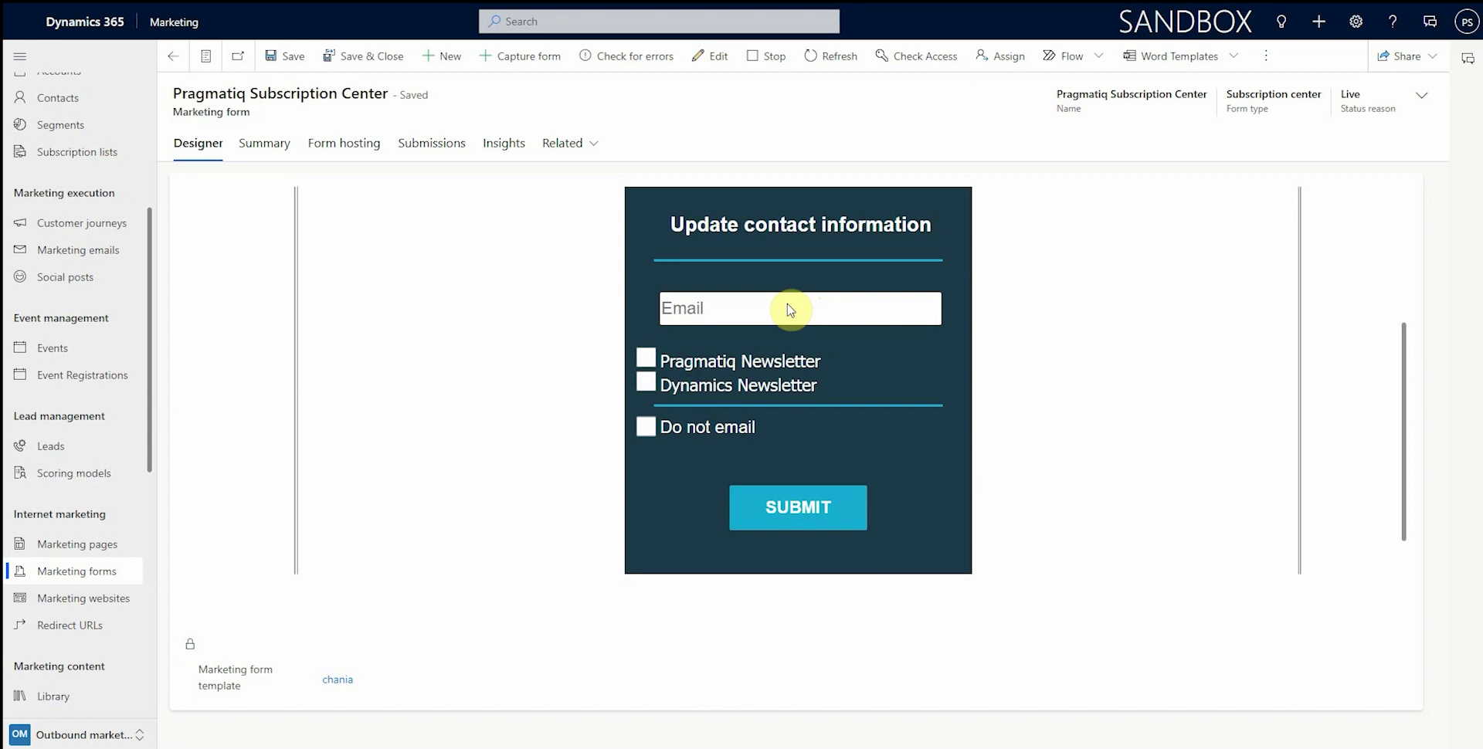
Step: Open the Pragmatiq Demo Event record from the active events to view its general details
{"action": "left_click", "coordinate": [54, 352]}
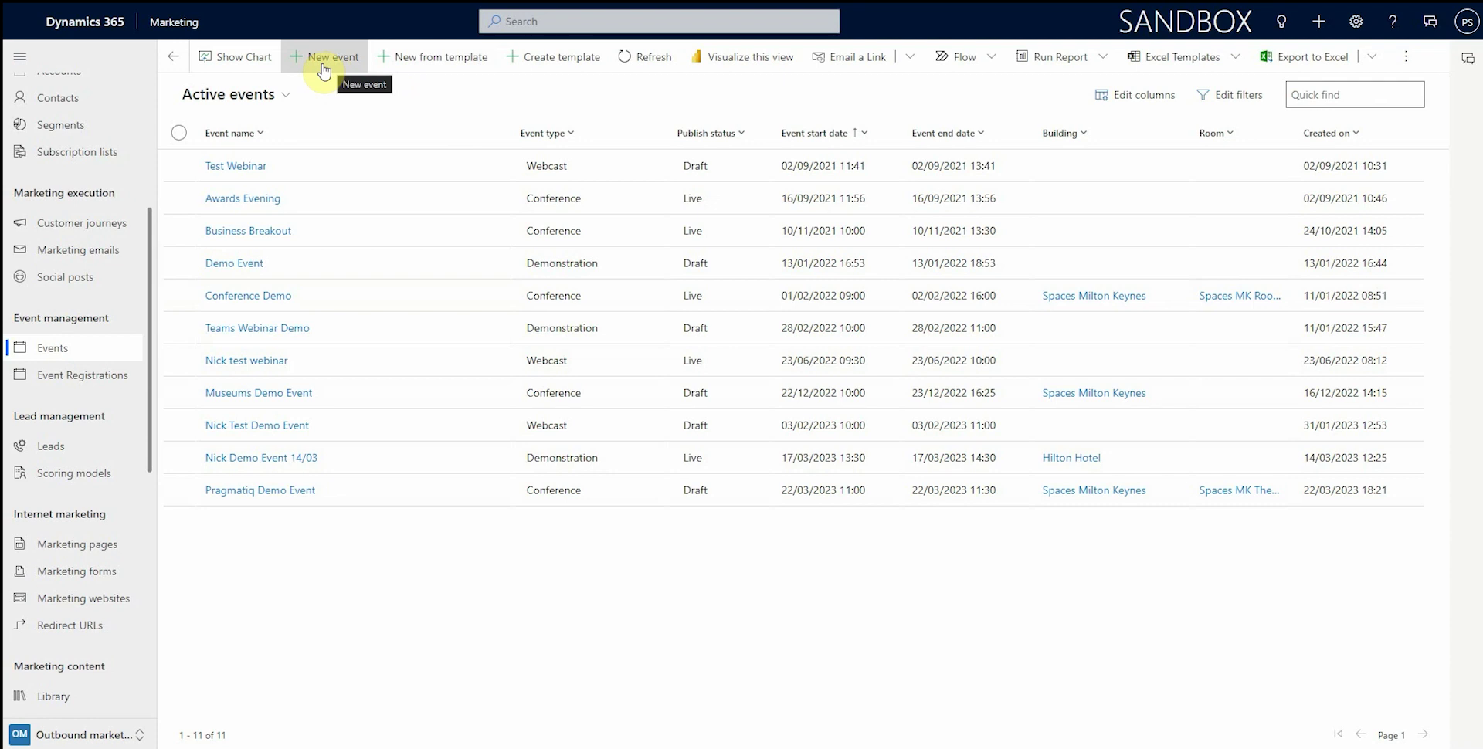
{"action": "left_click", "coordinate": [292, 491]}
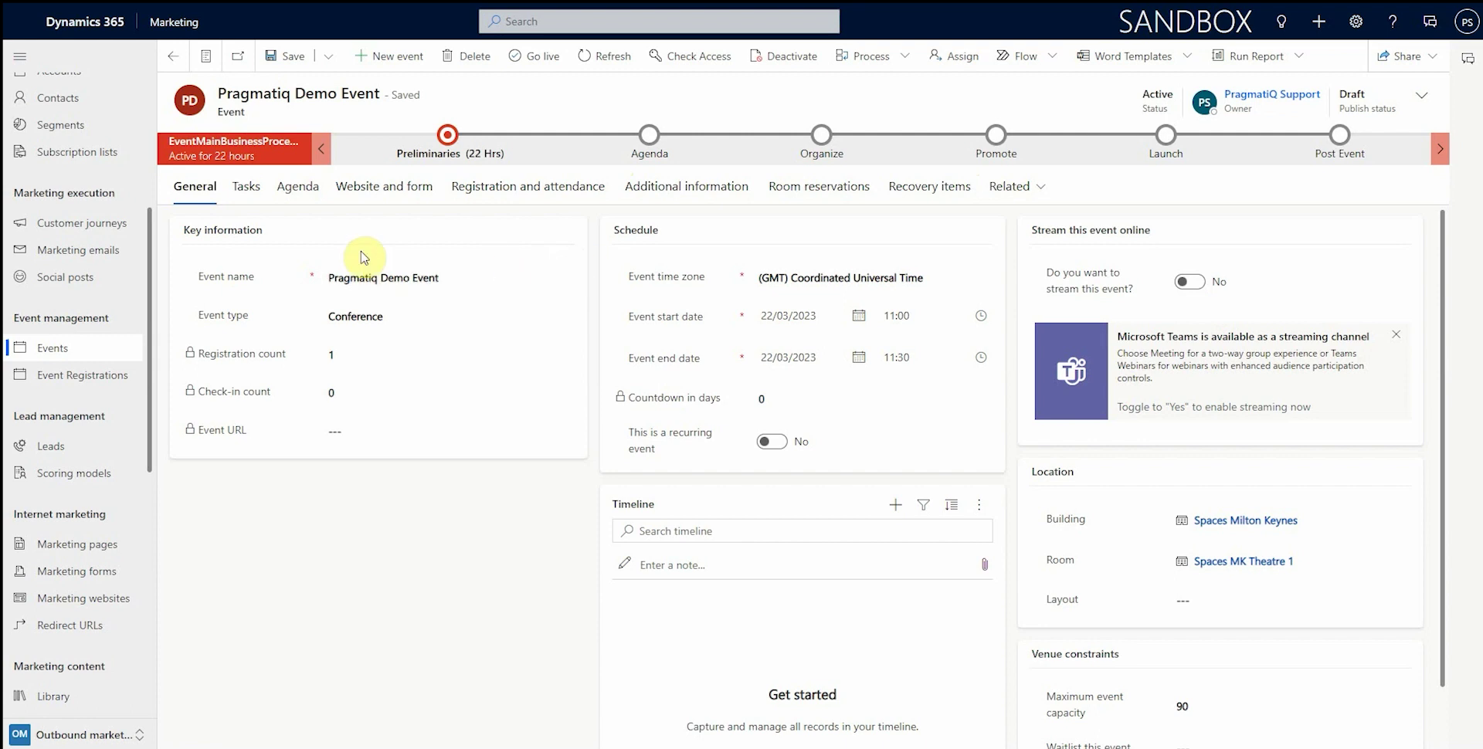
Step: Examine the event's agenda, covering the weekly session calendar and the list of sessions
{"action": "left_click", "coordinate": [298, 188]}
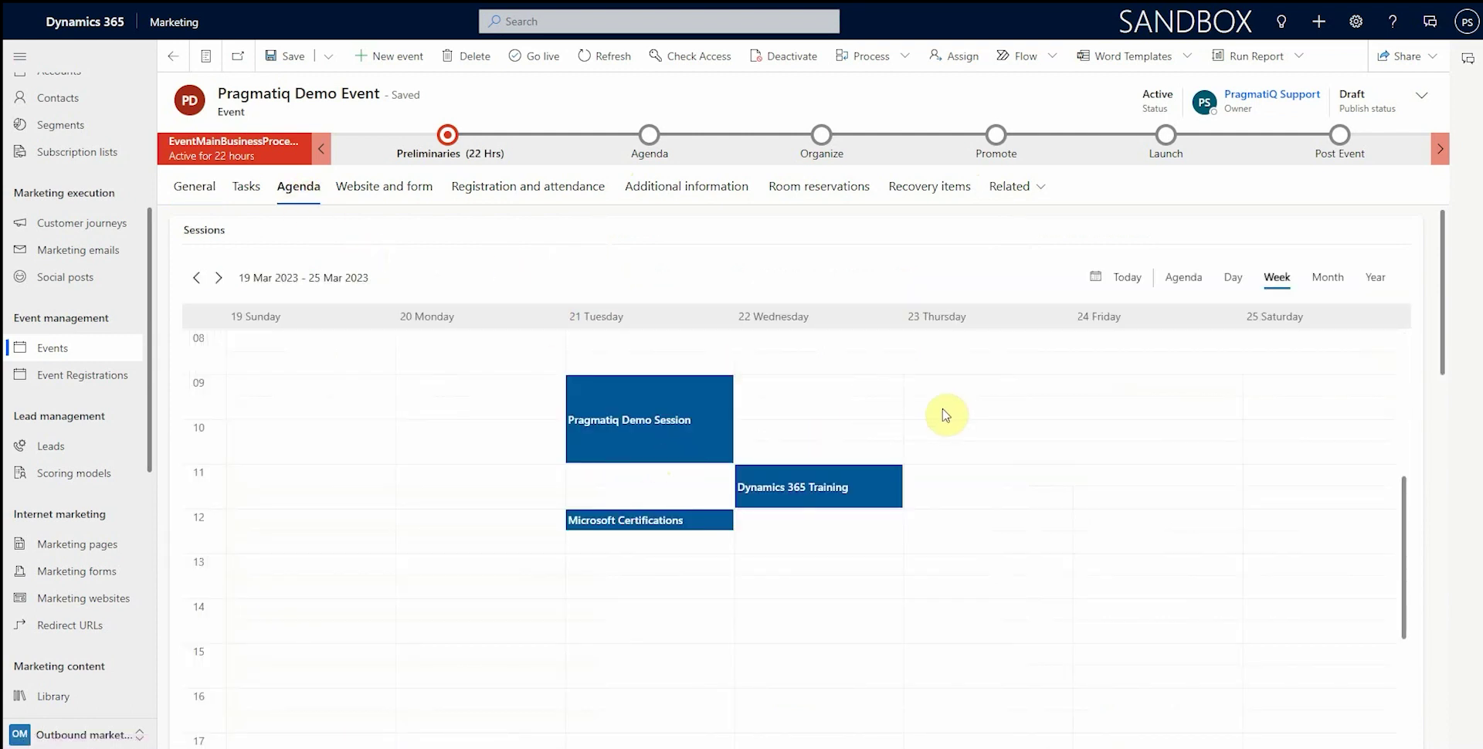
{"action": "scroll", "coordinate": [920, 367], "scroll_direction": "down", "scroll_amount": 6}
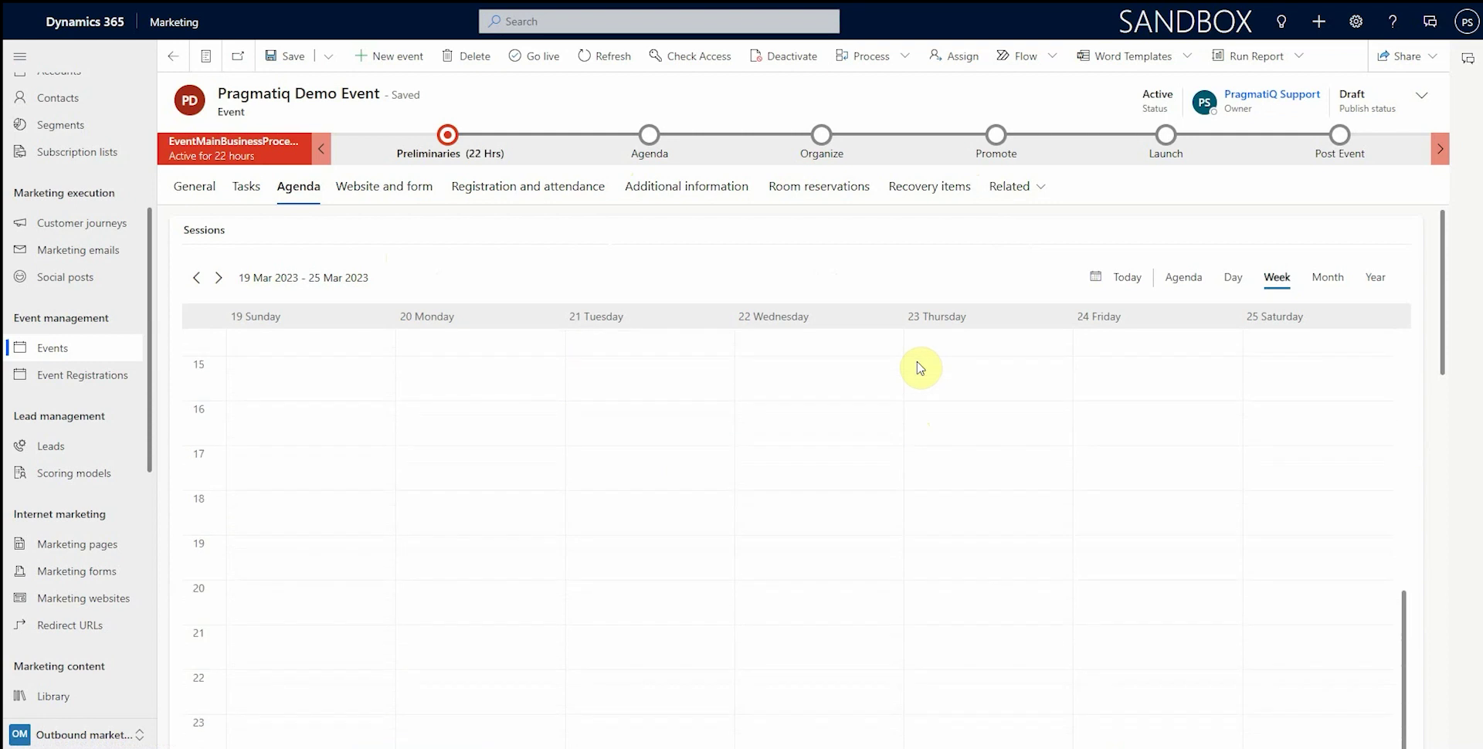
{"action": "scroll", "coordinate": [942, 294], "scroll_direction": "down", "scroll_amount": 3}
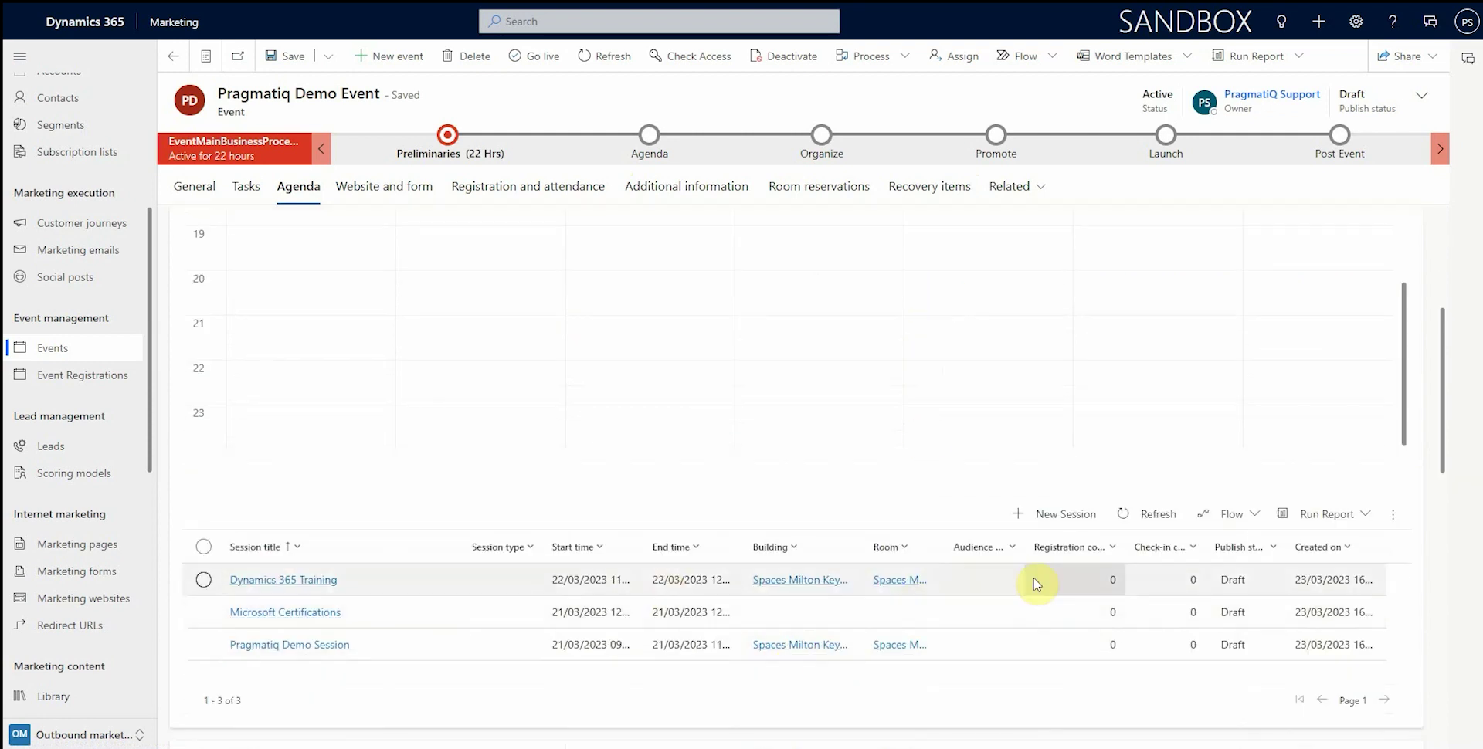
{"action": "scroll", "coordinate": [589, 572], "scroll_direction": "up", "scroll_amount": 4}
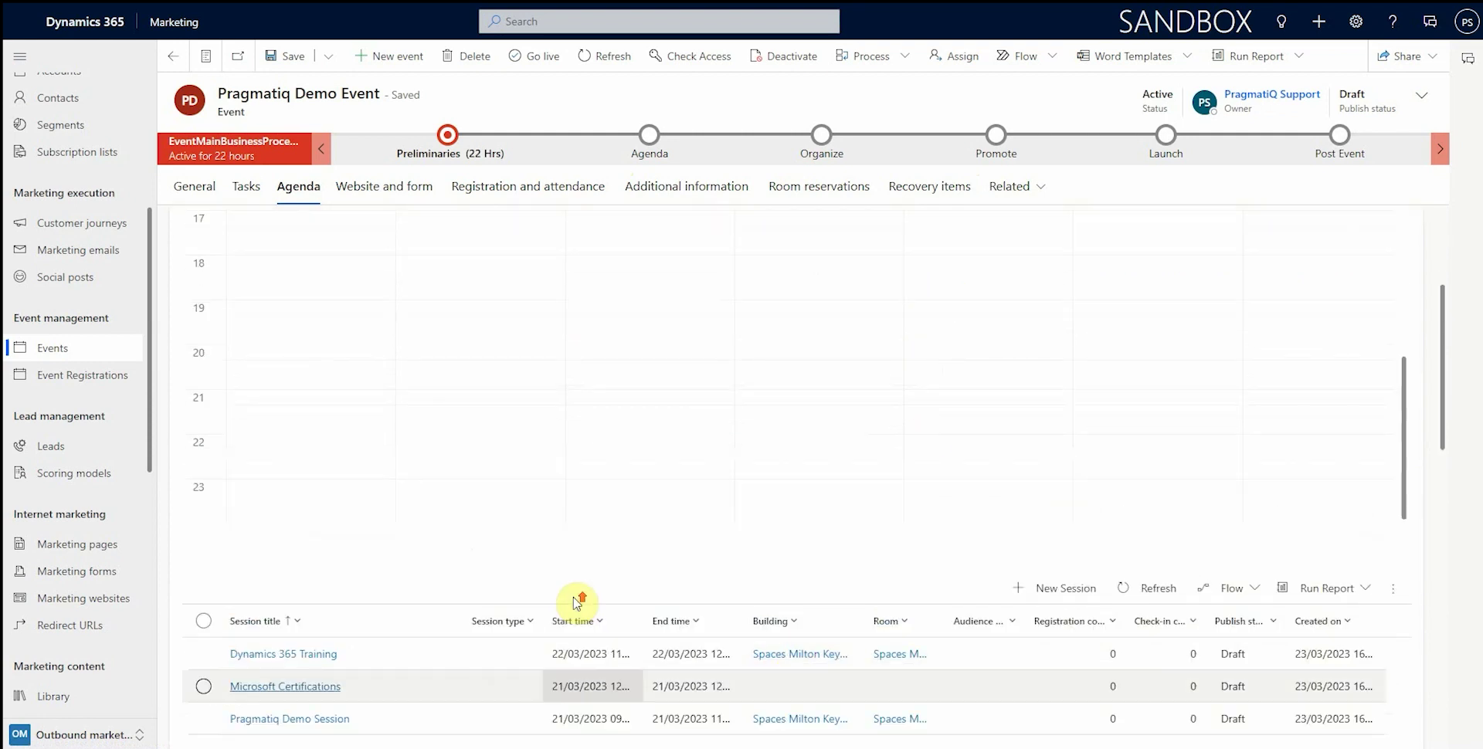
{"action": "scroll", "coordinate": [738, 490], "scroll_direction": "up", "scroll_amount": 1}
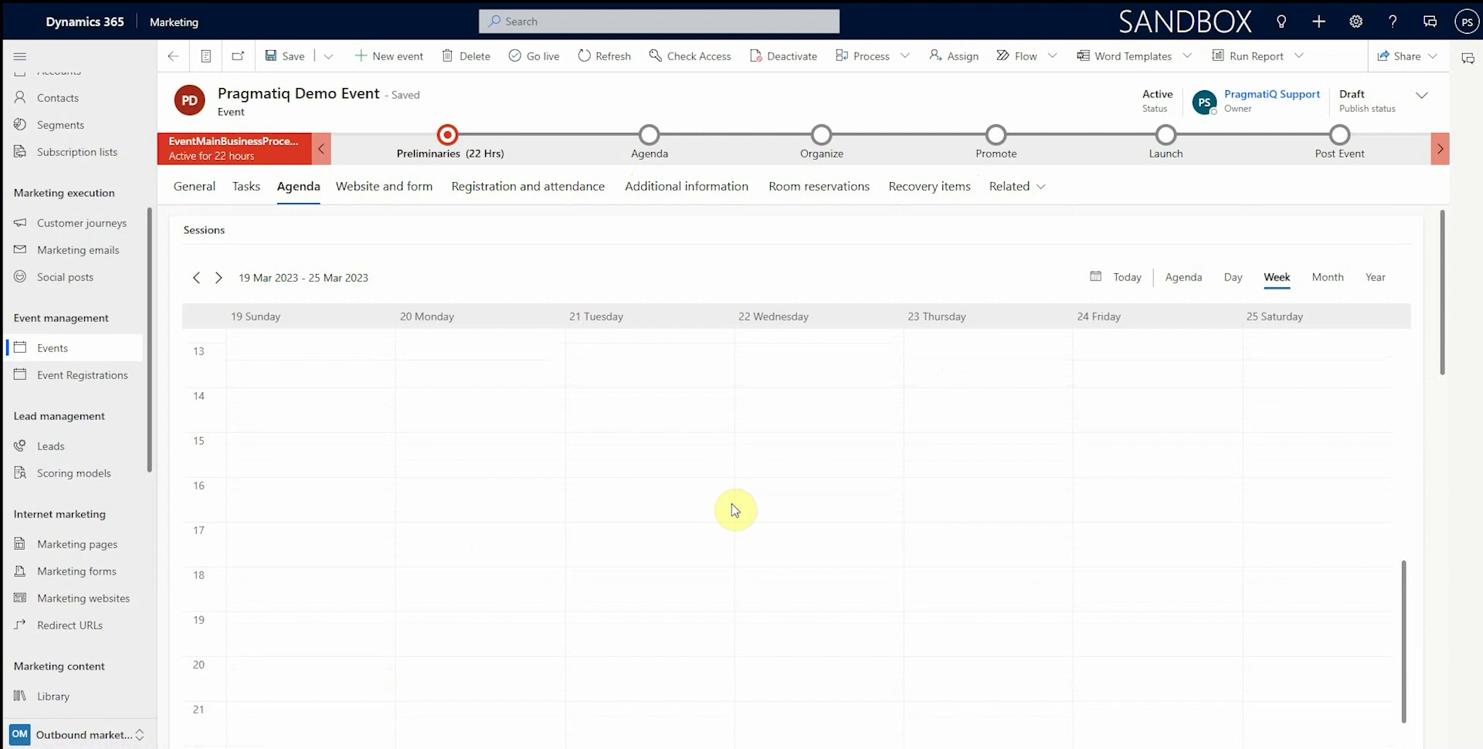
Step: Review the event's website and registration form settings, and its passes and event registrations
{"action": "left_click", "coordinate": [411, 201]}
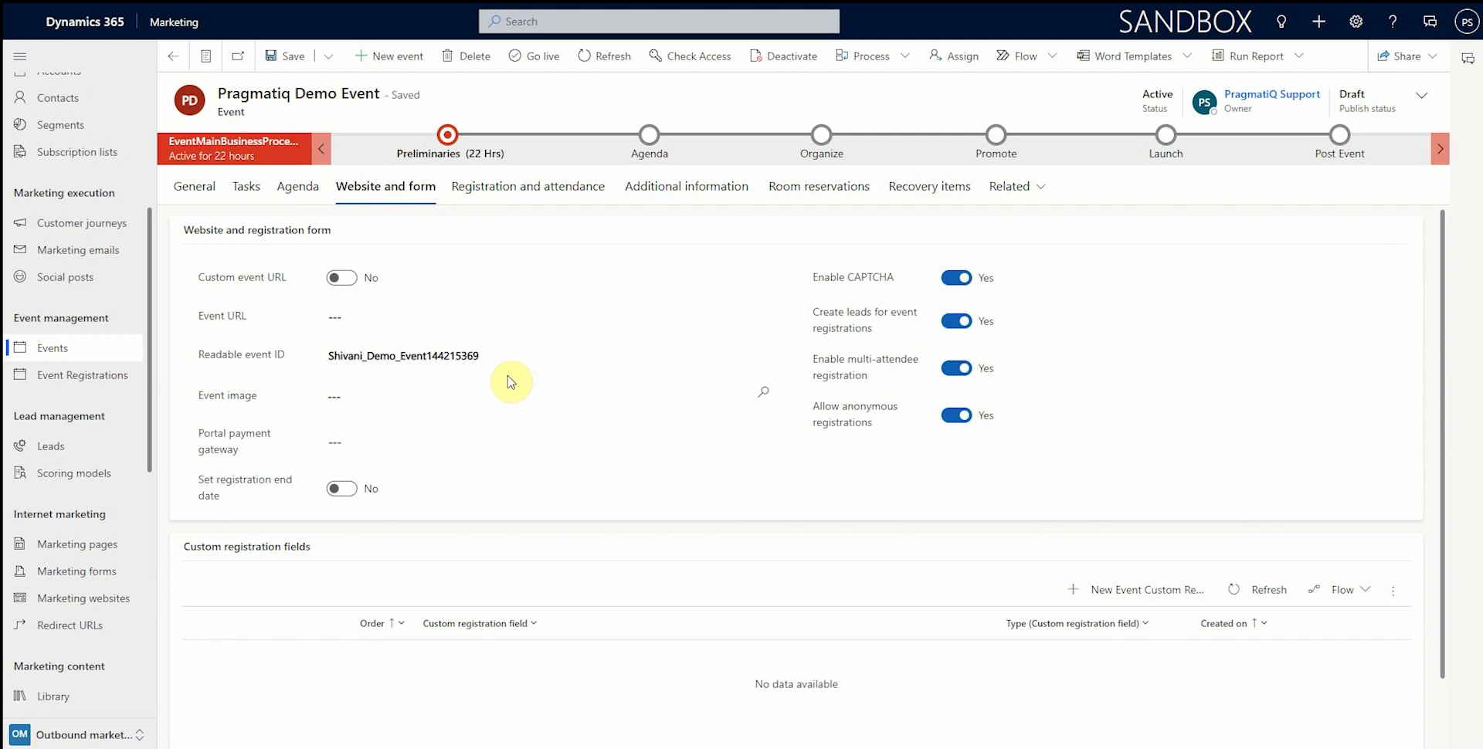
{"action": "left_click", "coordinate": [572, 188]}
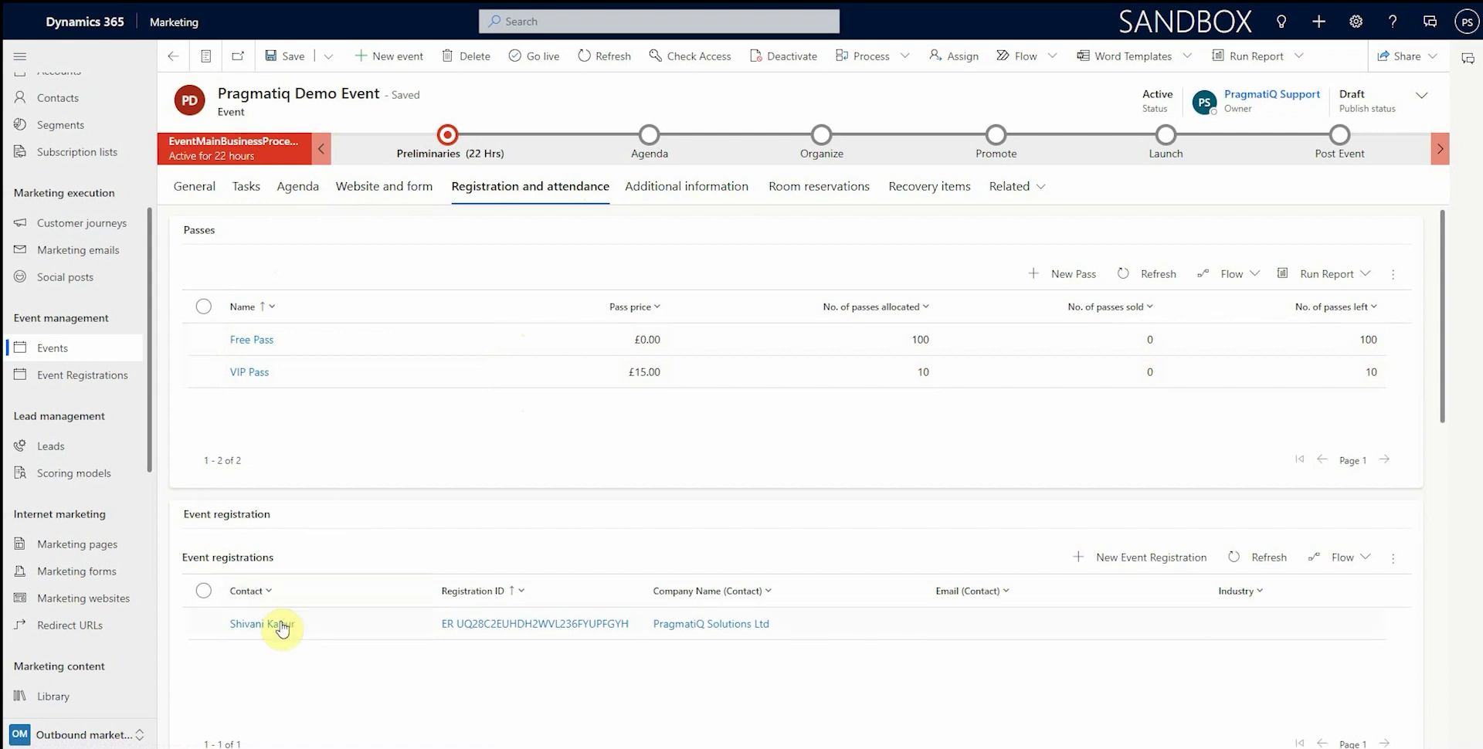
{"action": "left_click", "coordinate": [204, 626]}
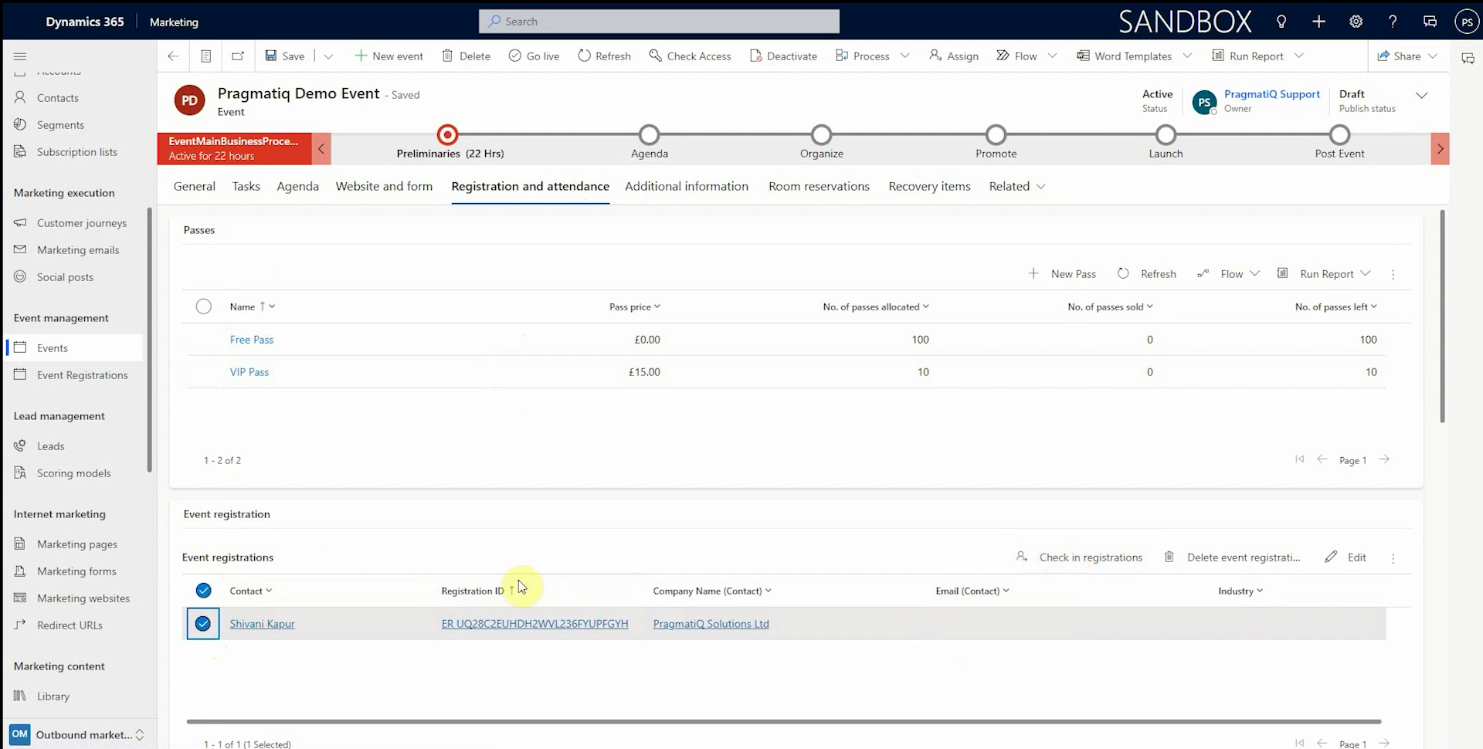
{"action": "left_click", "coordinate": [203, 624]}
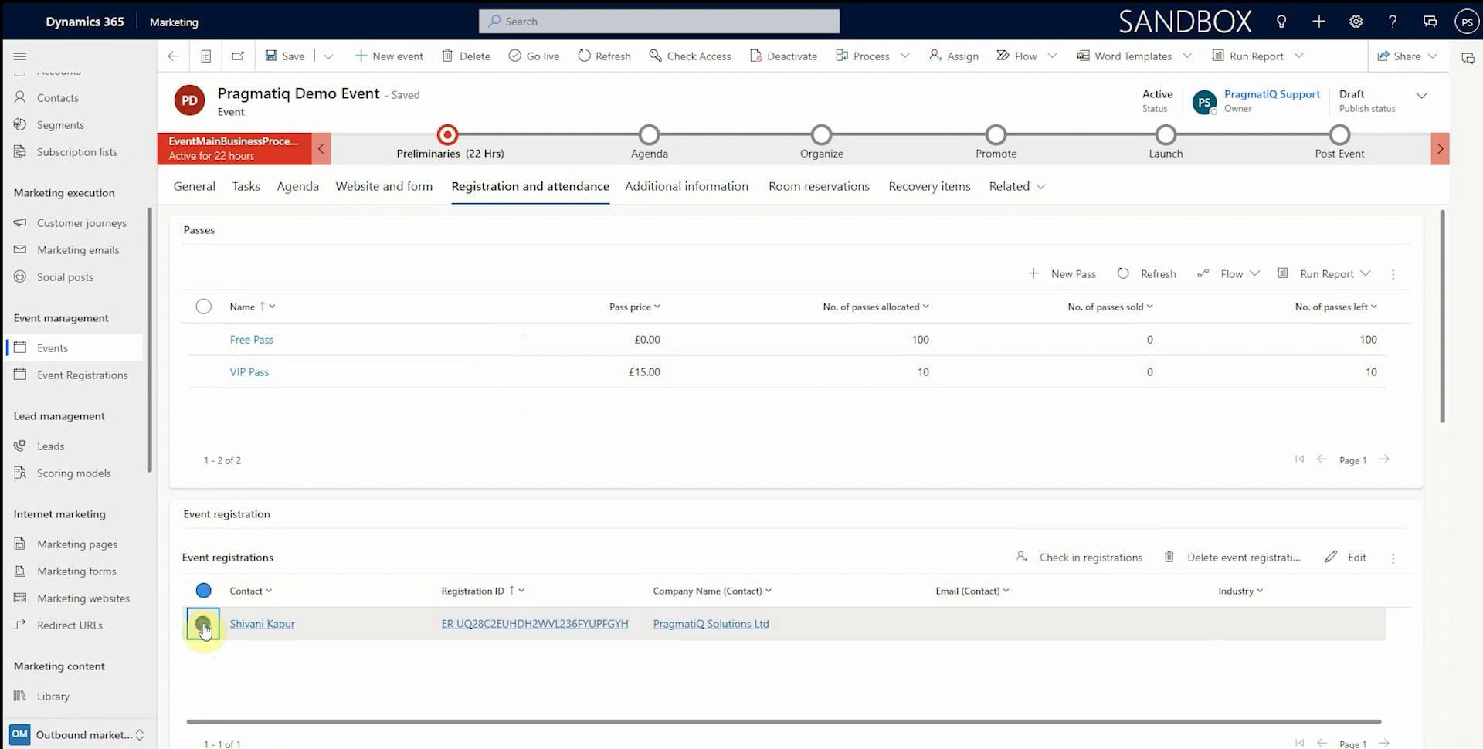
Step: View the event's additional information with its financials, and the calendar of room reservations
{"action": "left_click", "coordinate": [686, 200]}
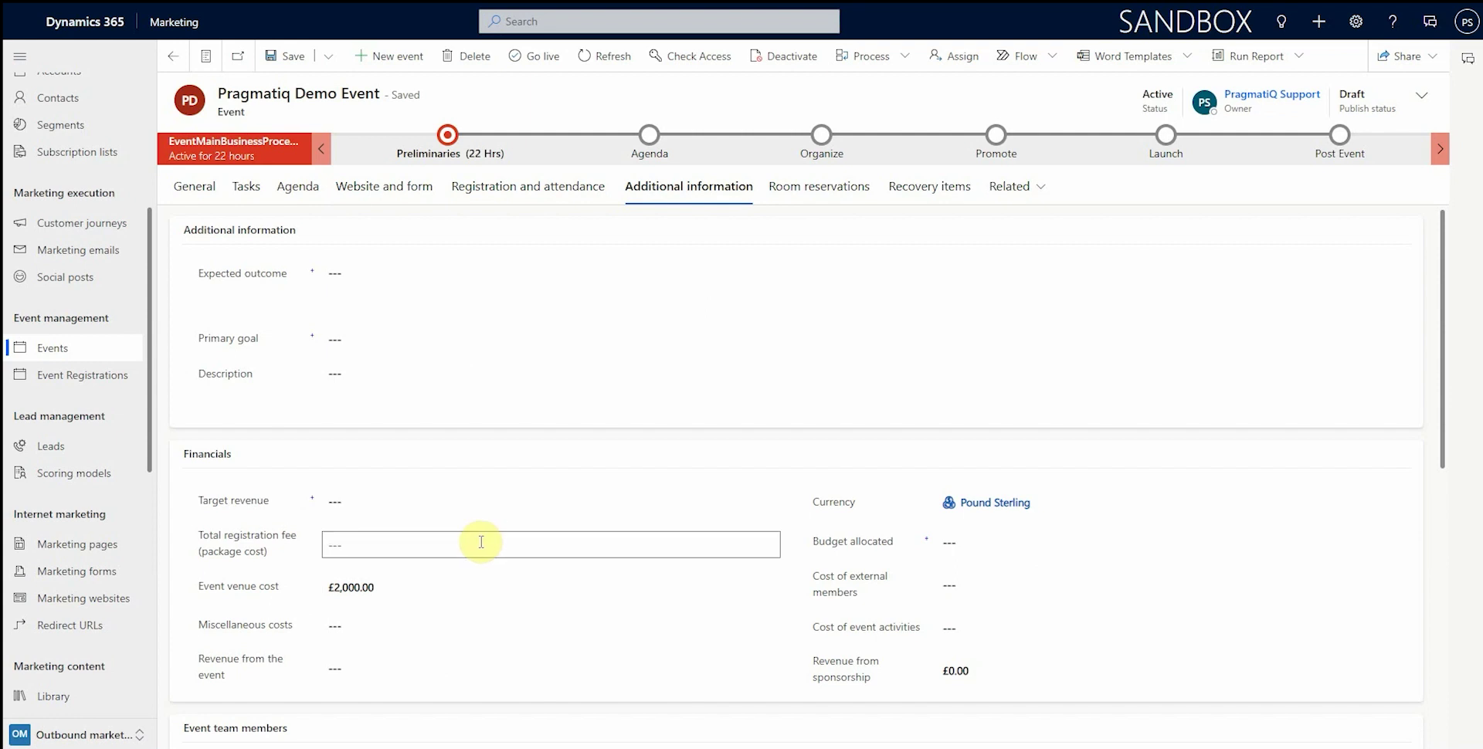
{"action": "left_click", "coordinate": [805, 189]}
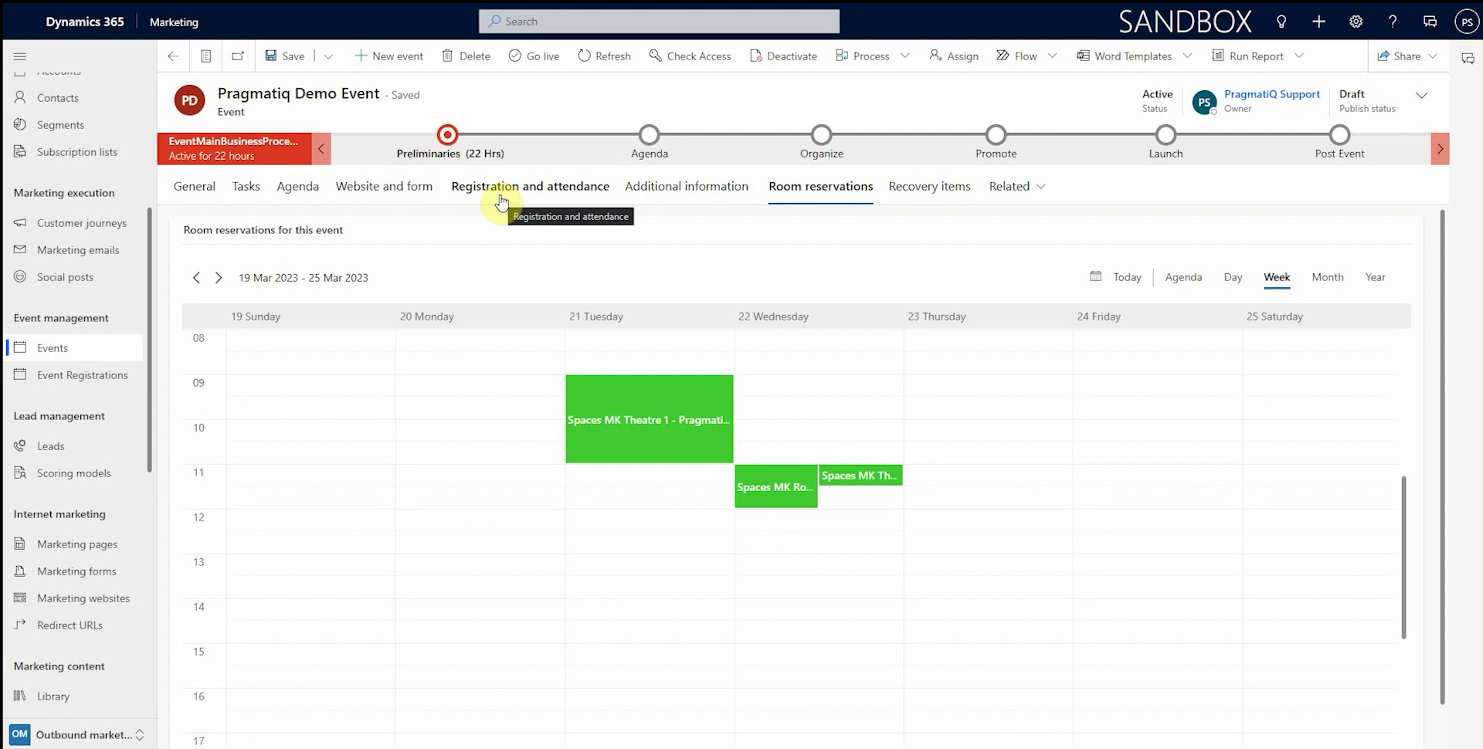
Step: Advance the event's business process from the Preliminaries stage to the Agenda stage
{"action": "left_click", "coordinate": [448, 137]}
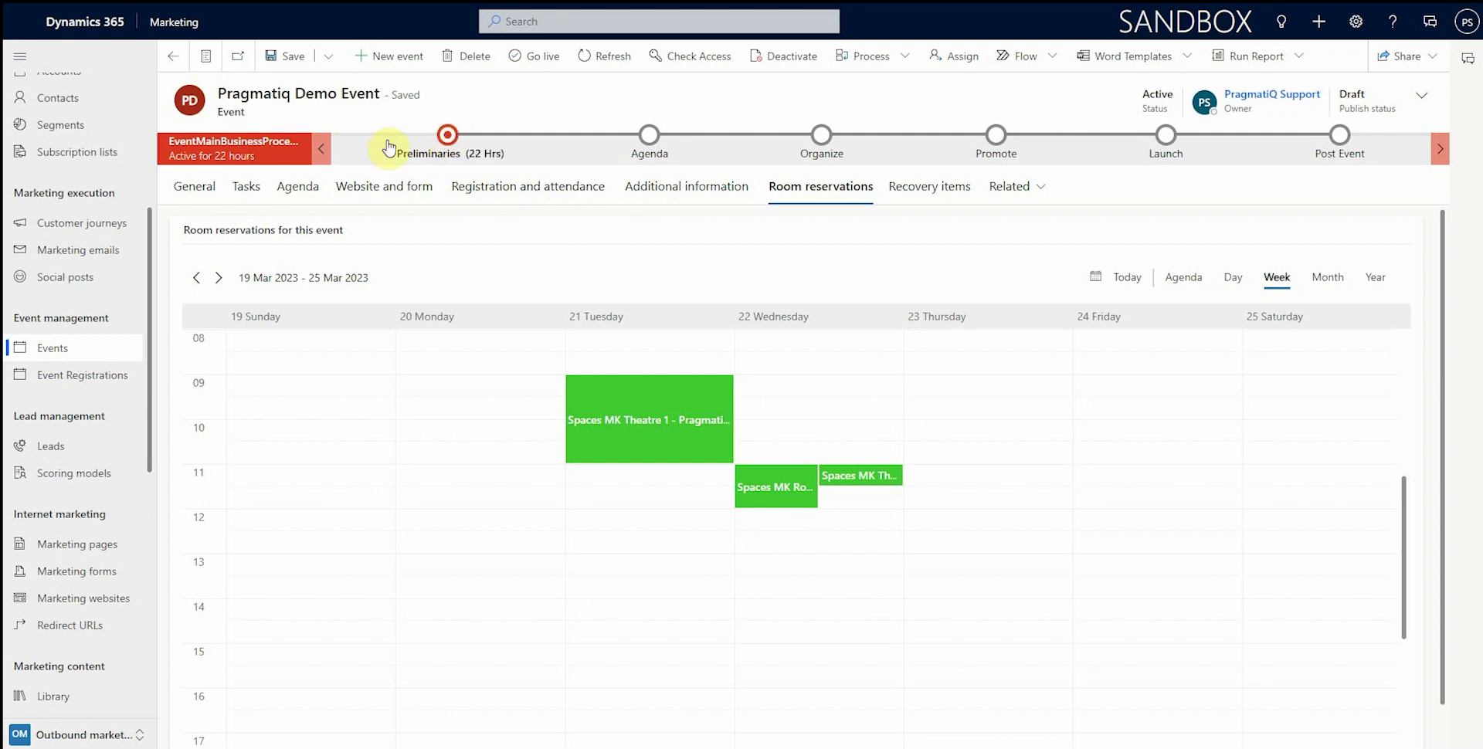
{"action": "left_click", "coordinate": [447, 136]}
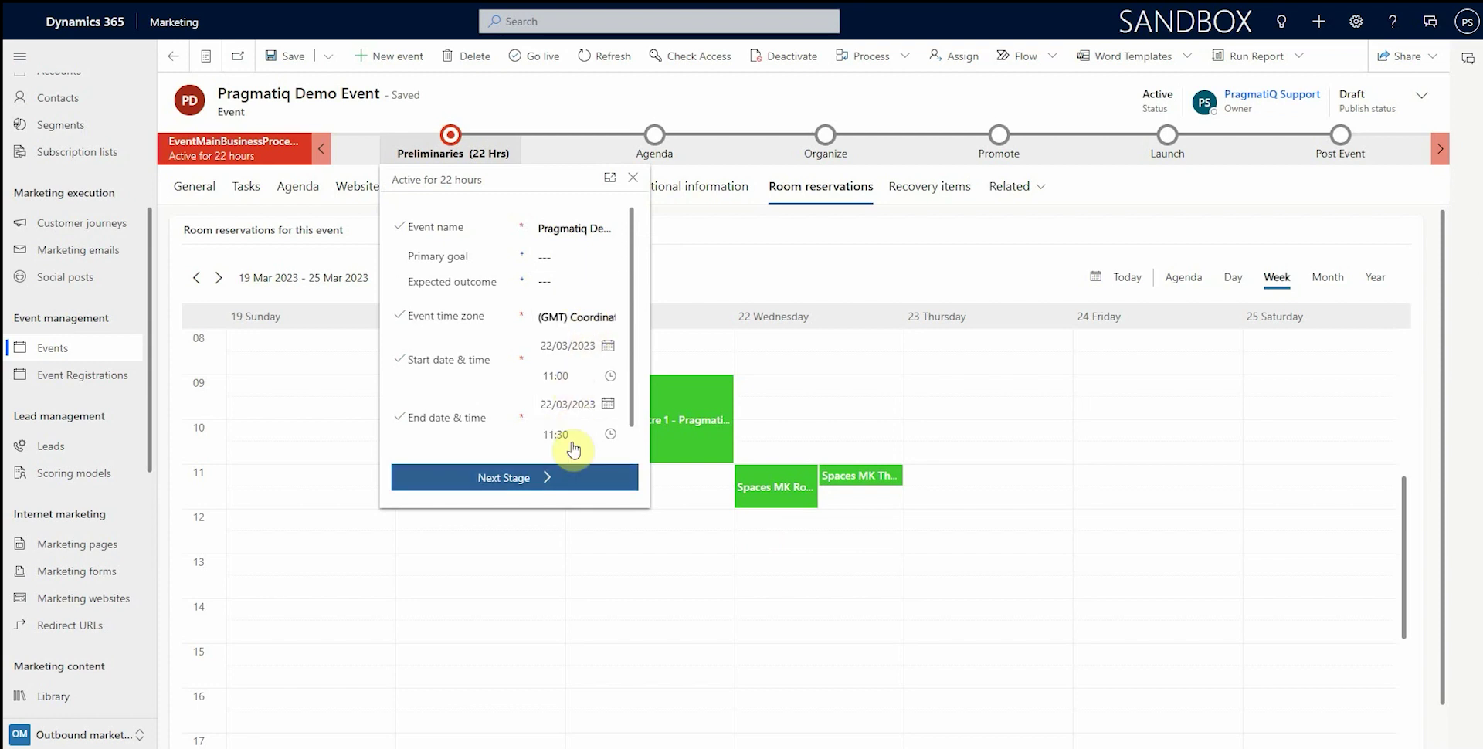
{"action": "left_click", "coordinate": [522, 480]}
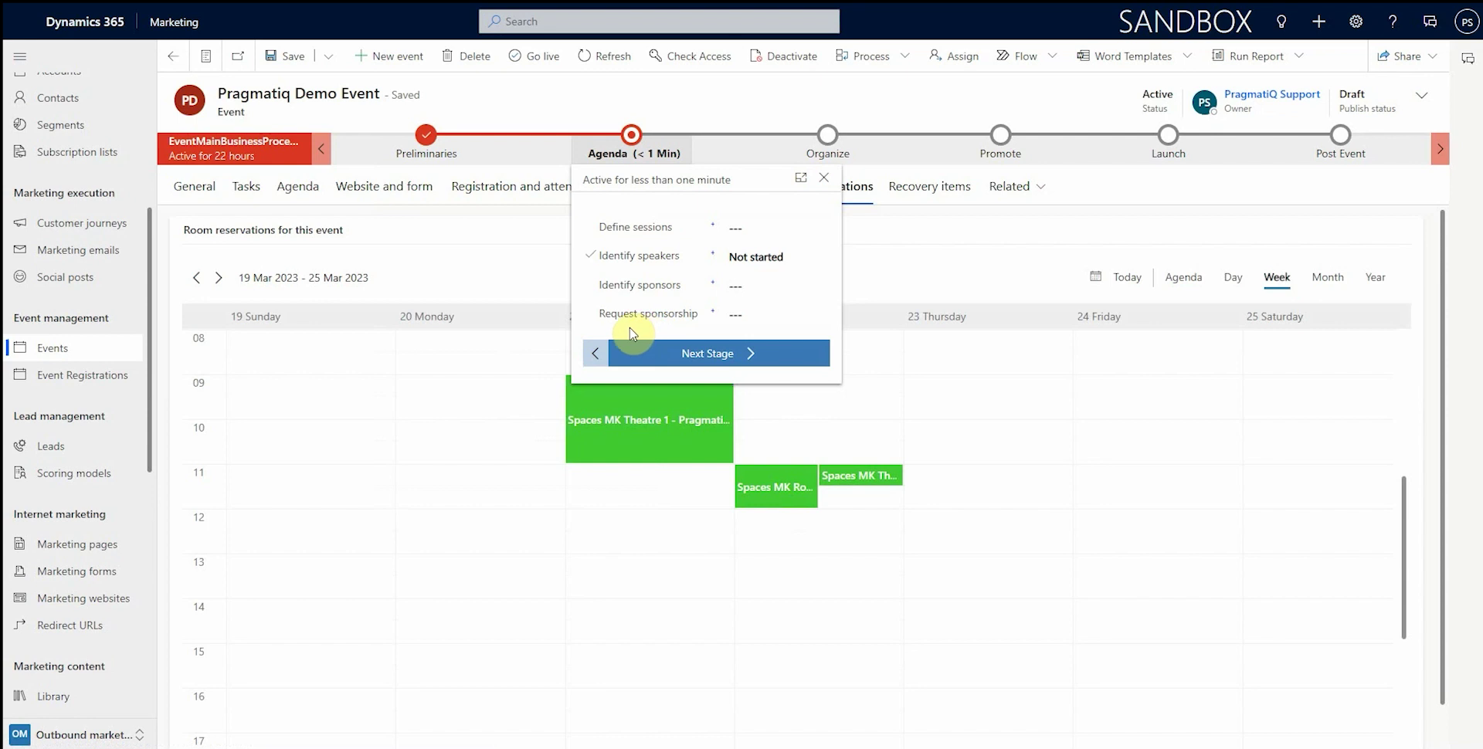
{"action": "left_click", "coordinate": [824, 179]}
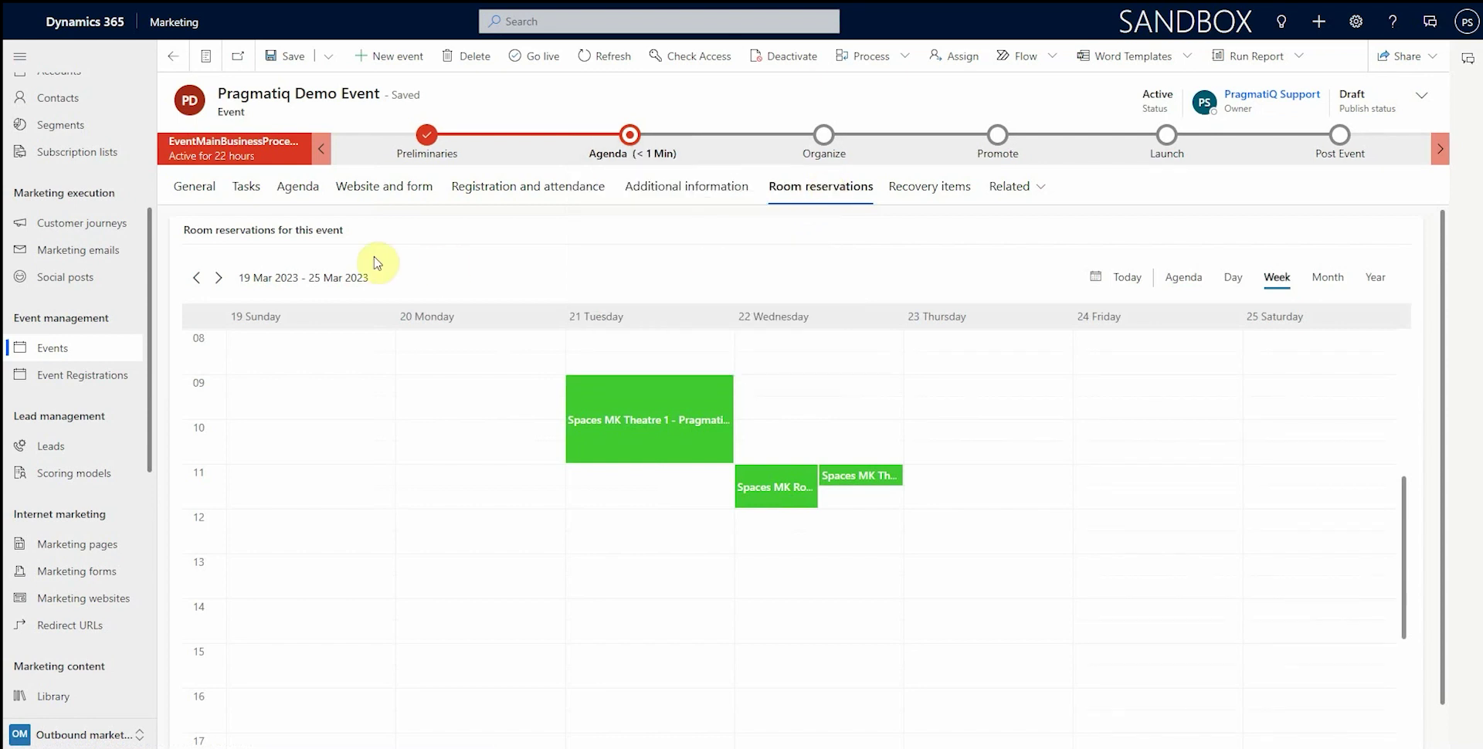
Step: View the event's sessions and inspect the tasks in the Organize, Promote, Launch and Post Event process stages
{"action": "left_click", "coordinate": [302, 192]}
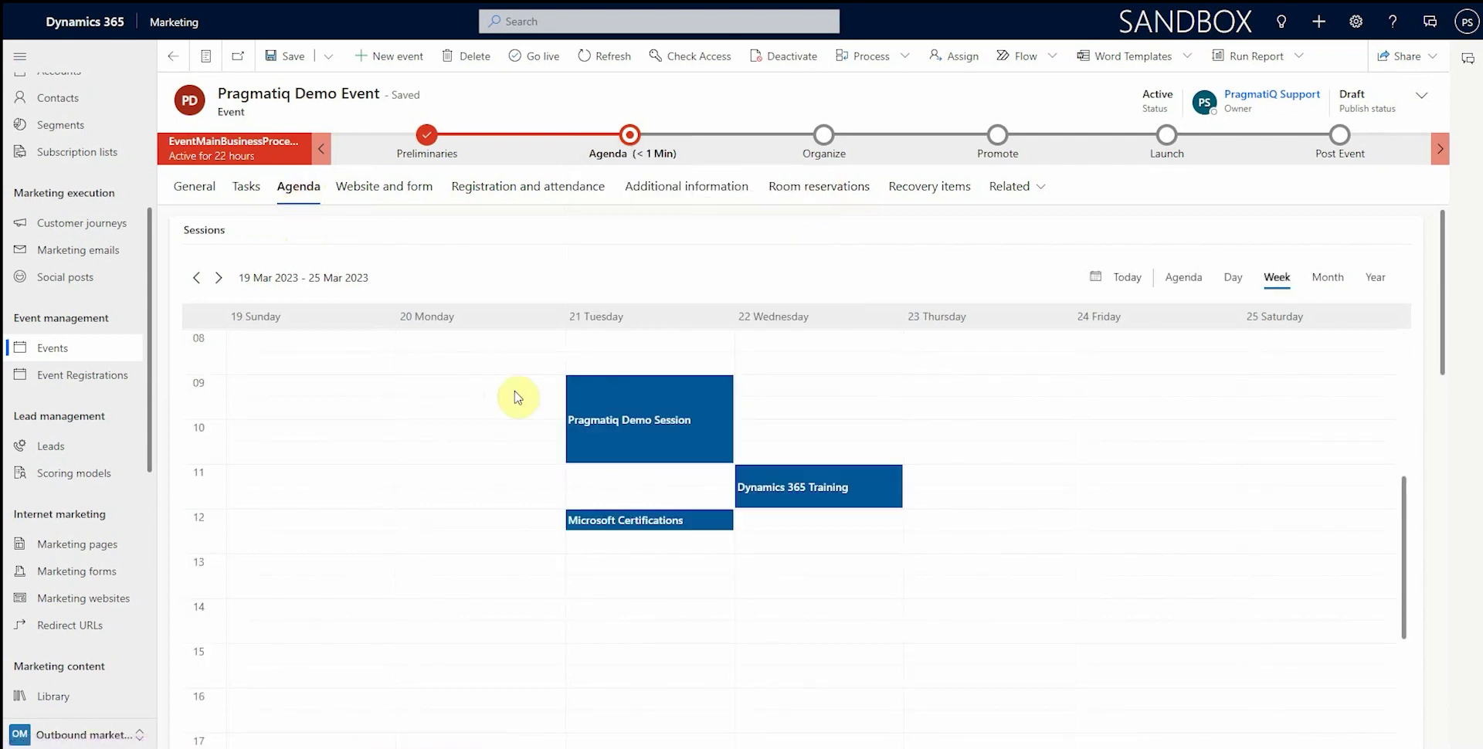
{"action": "left_click", "coordinate": [825, 134]}
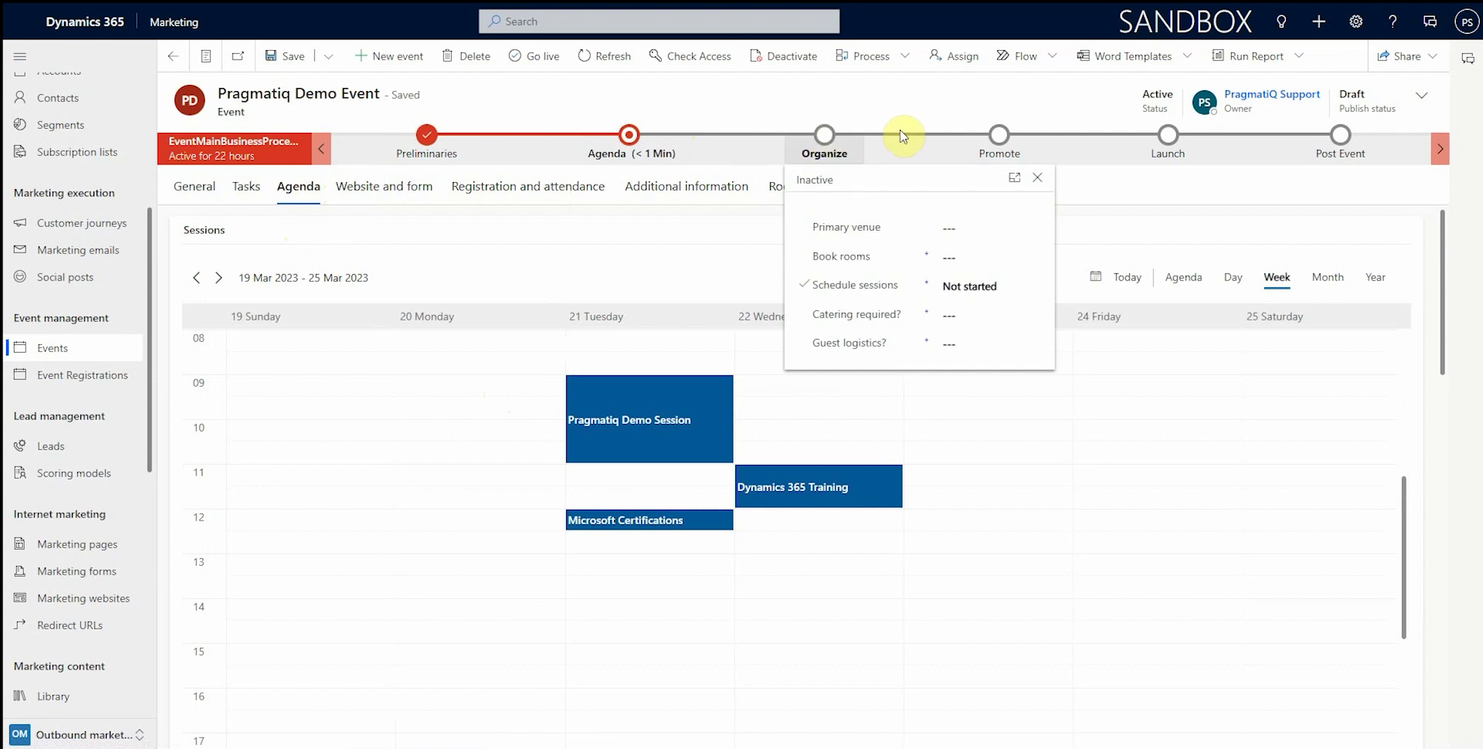
{"action": "left_click", "coordinate": [997, 136]}
{"action": "left_click", "coordinate": [996, 137]}
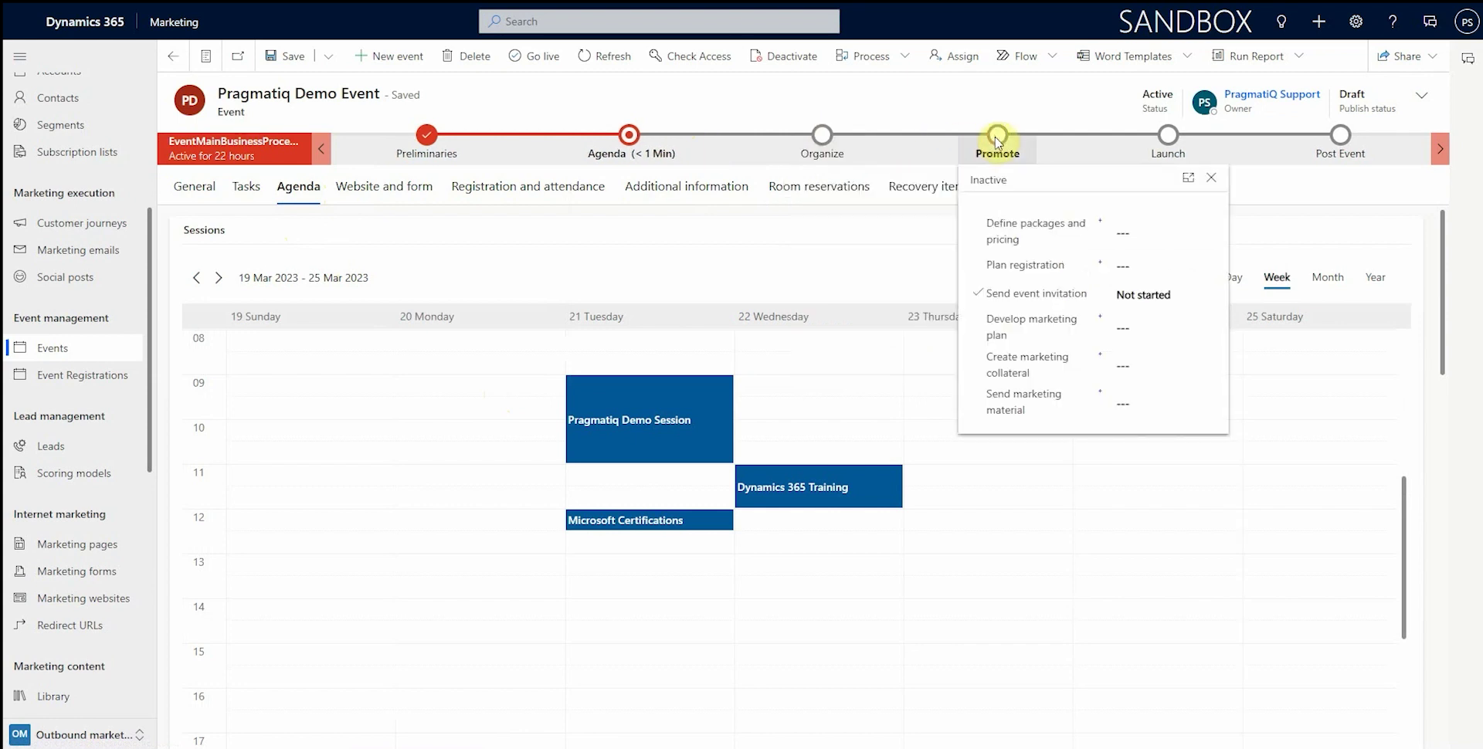
{"action": "left_click", "coordinate": [752, 221]}
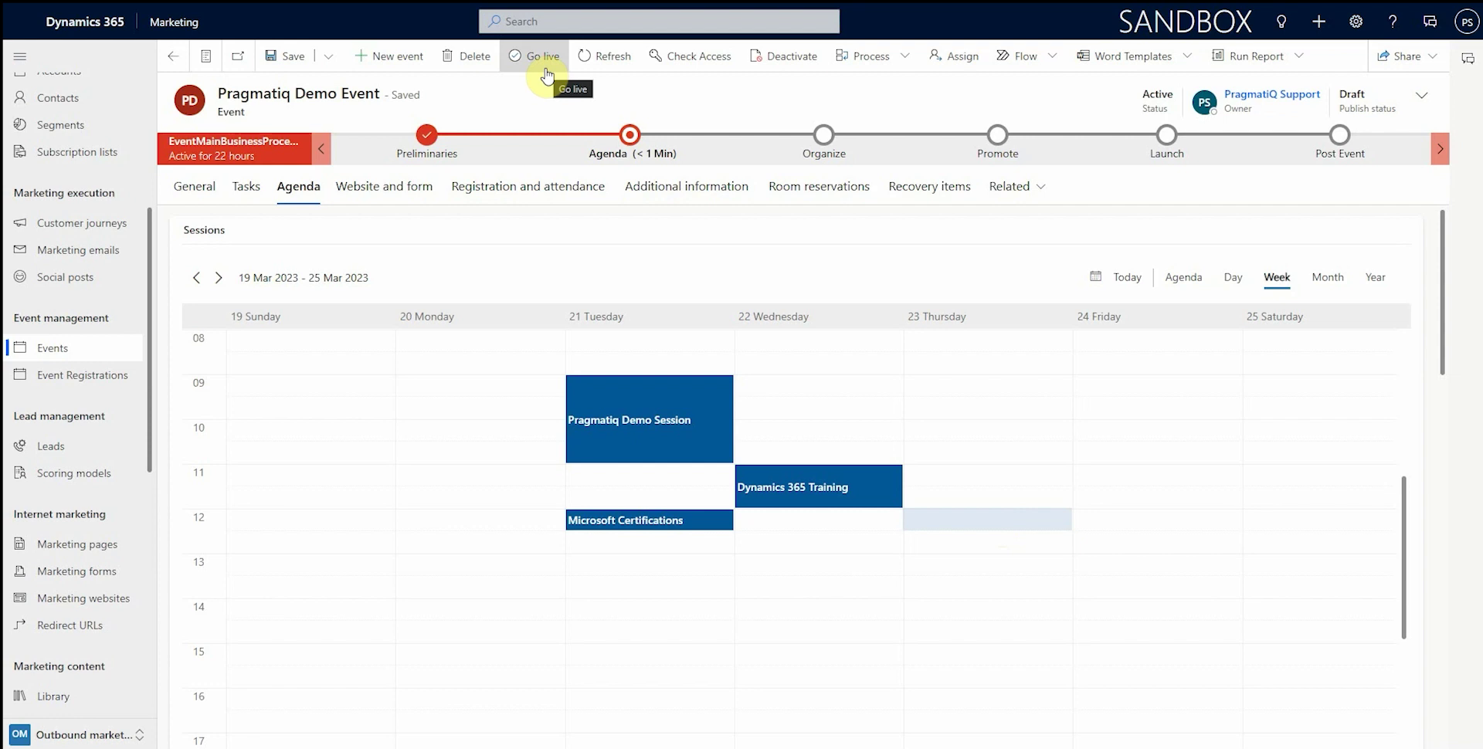
{"action": "left_click", "coordinate": [1166, 137]}
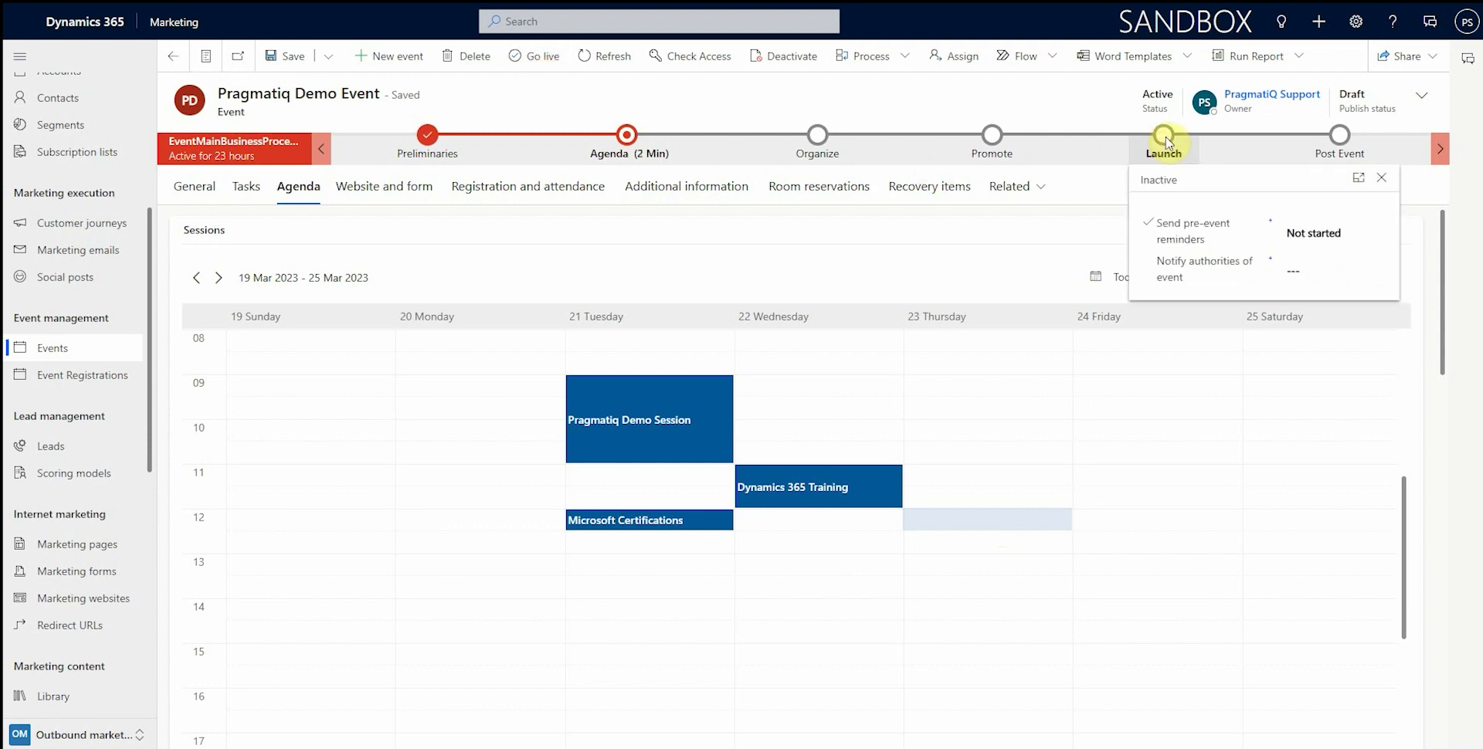
{"action": "left_click", "coordinate": [1339, 139]}
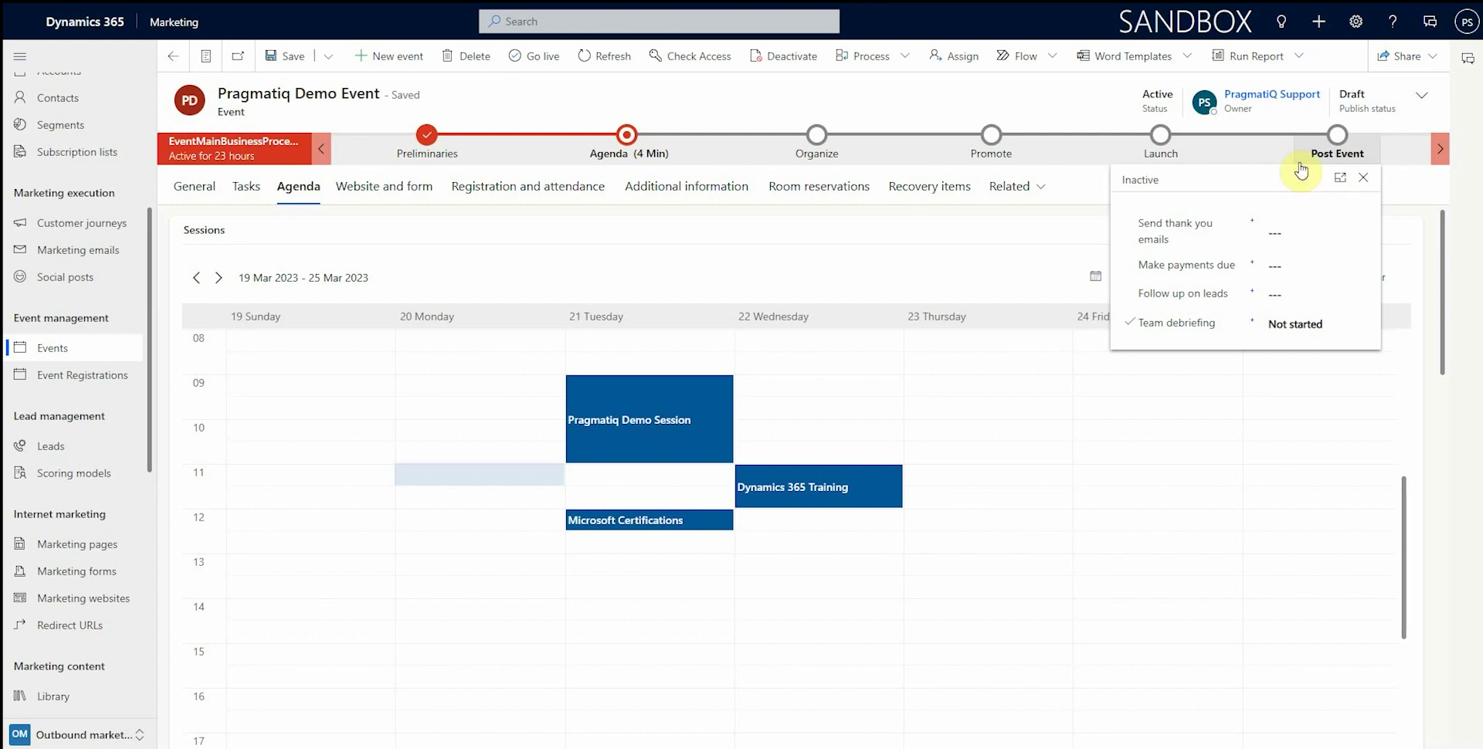
Step: Go to the dashboards and display the Microsoft Dynamics 365 Overview dashboard
{"action": "scroll", "coordinate": [106, 179], "scroll_direction": "up", "scroll_amount": 5}
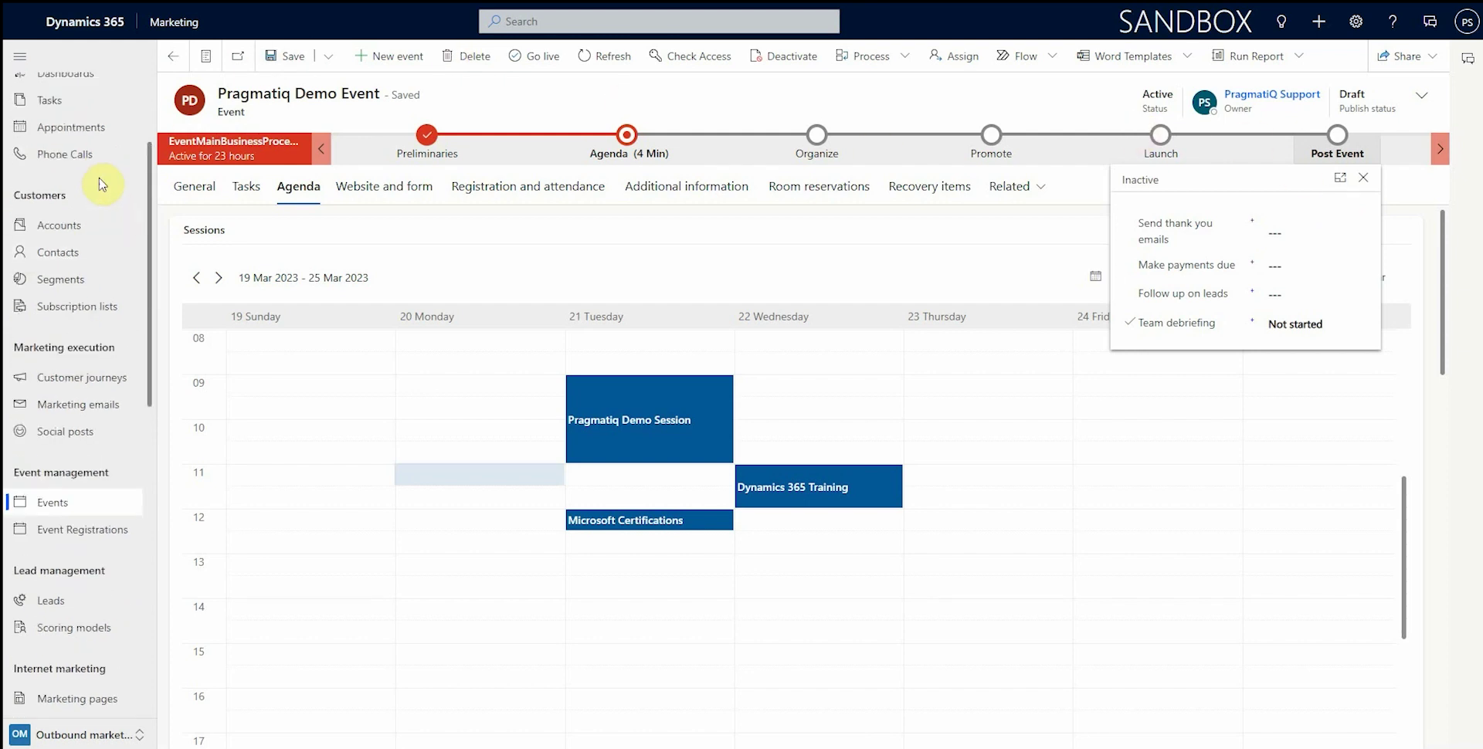
{"action": "left_click", "coordinate": [76, 225]}
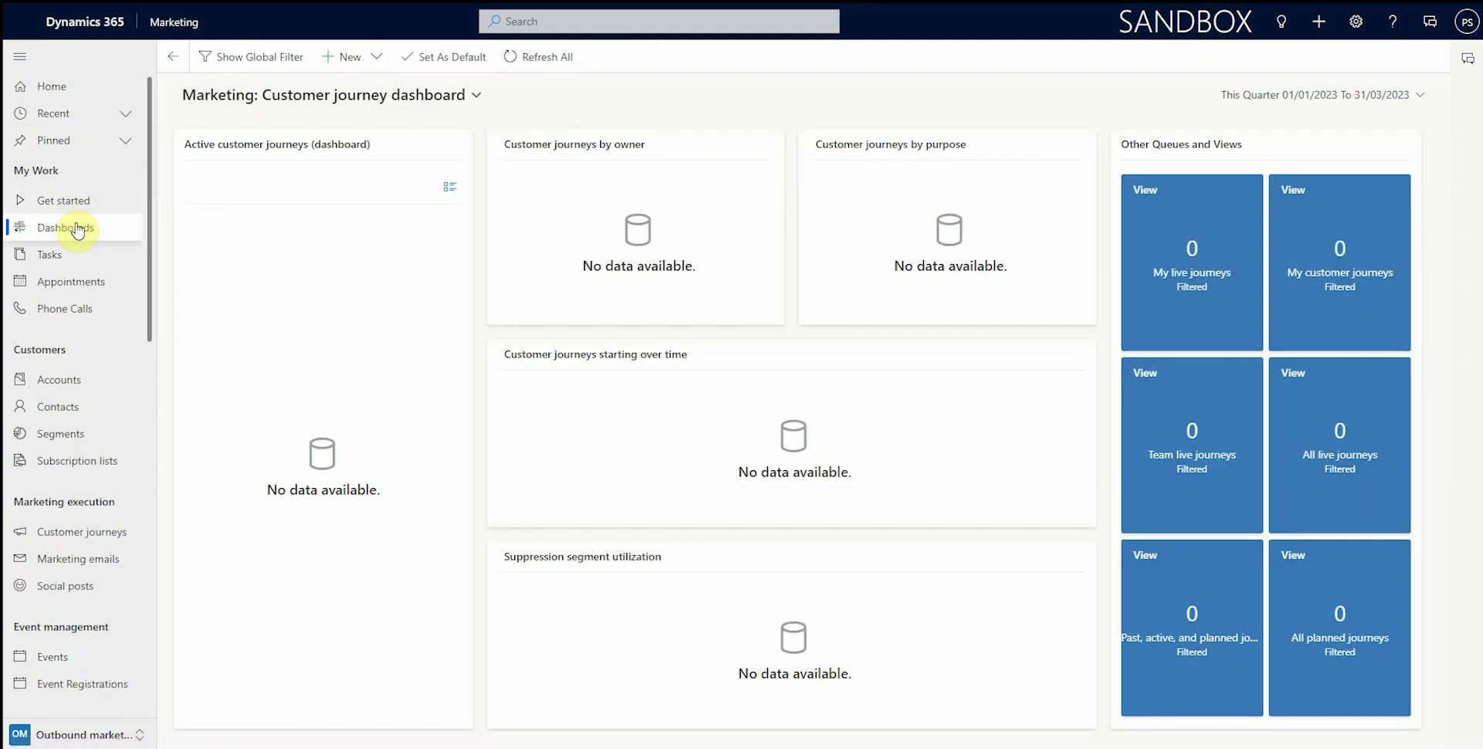
{"action": "left_click", "coordinate": [451, 99]}
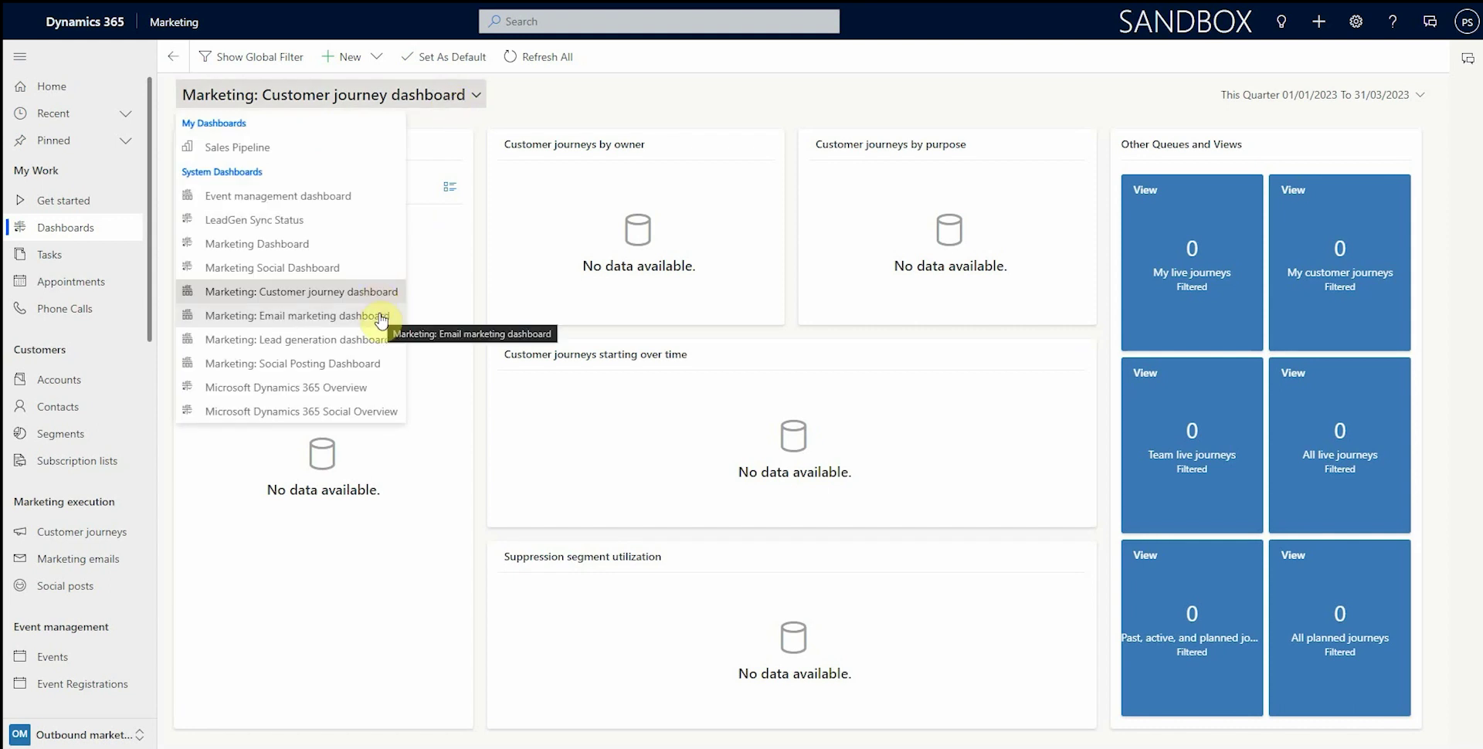
{"action": "left_click", "coordinate": [370, 388]}
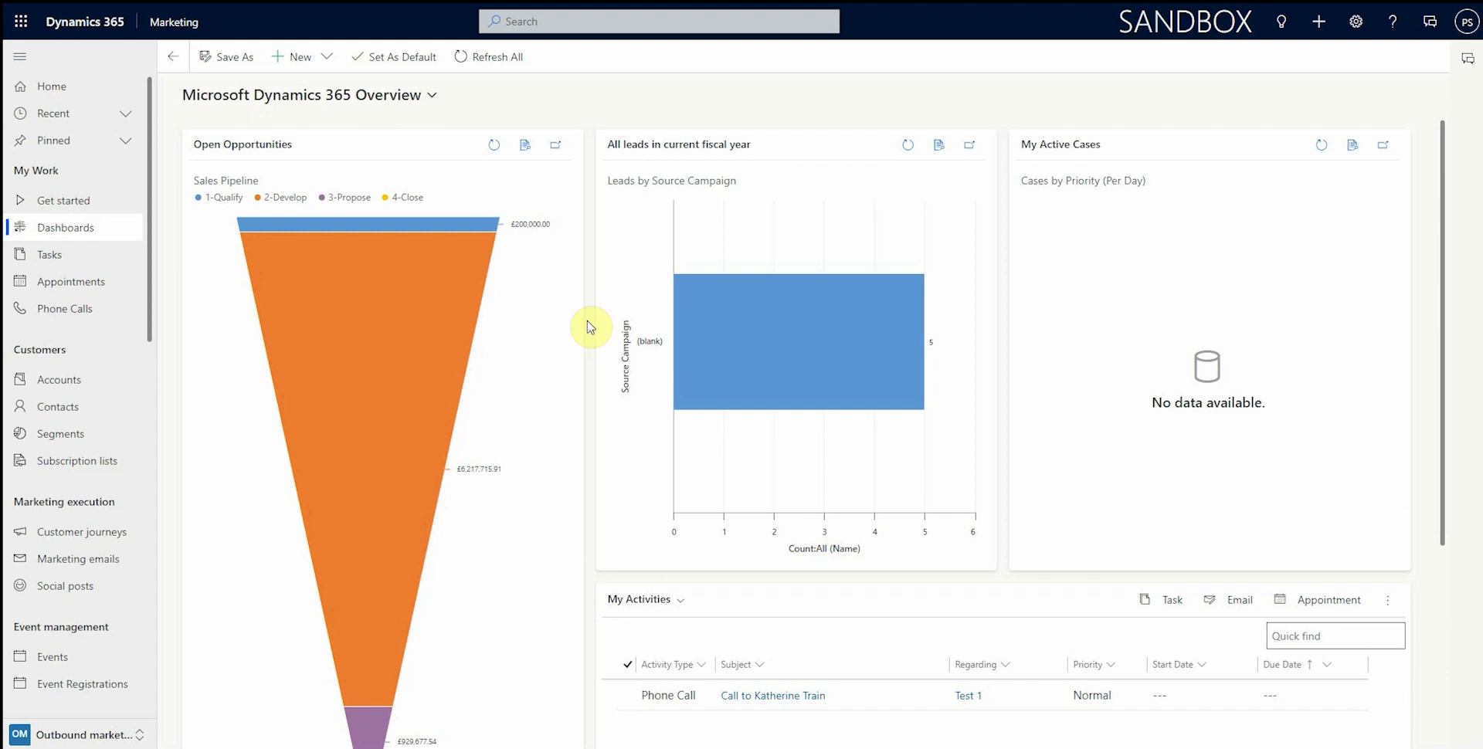
Step: Switch to the Marketing: Email marketing dashboard and examine its charts by owner and status reason
{"action": "left_click", "coordinate": [431, 96]}
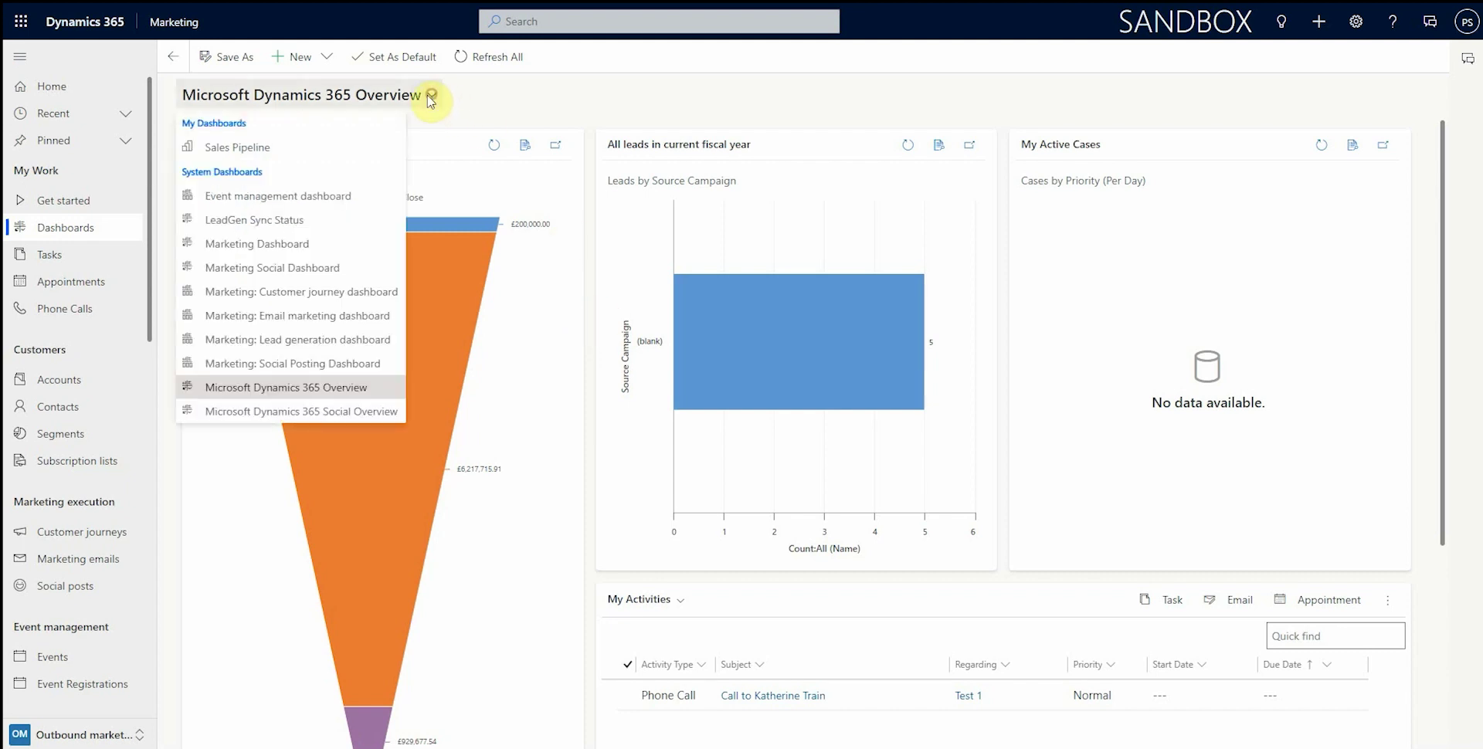
{"action": "left_click", "coordinate": [370, 317]}
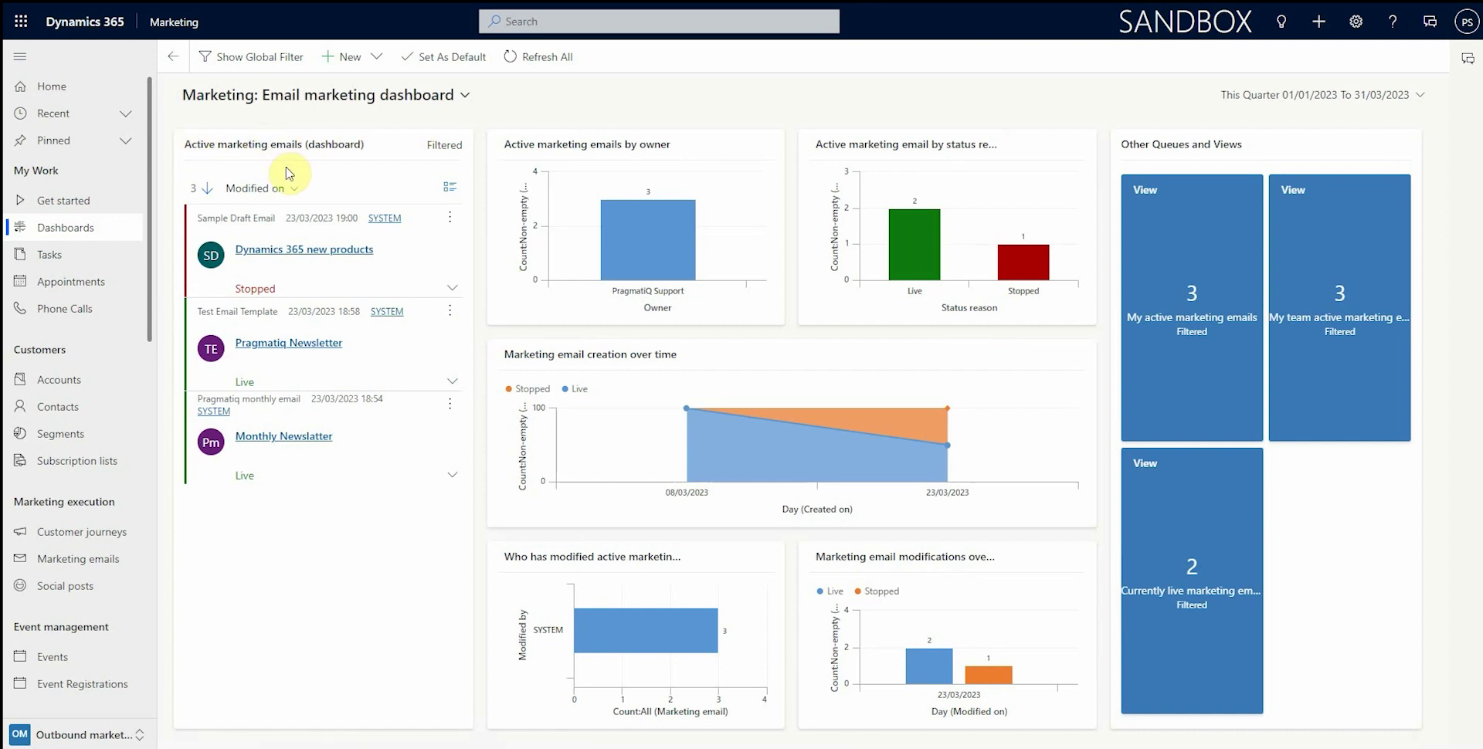
{"action": "mouse_move", "coordinate": [656, 250]}
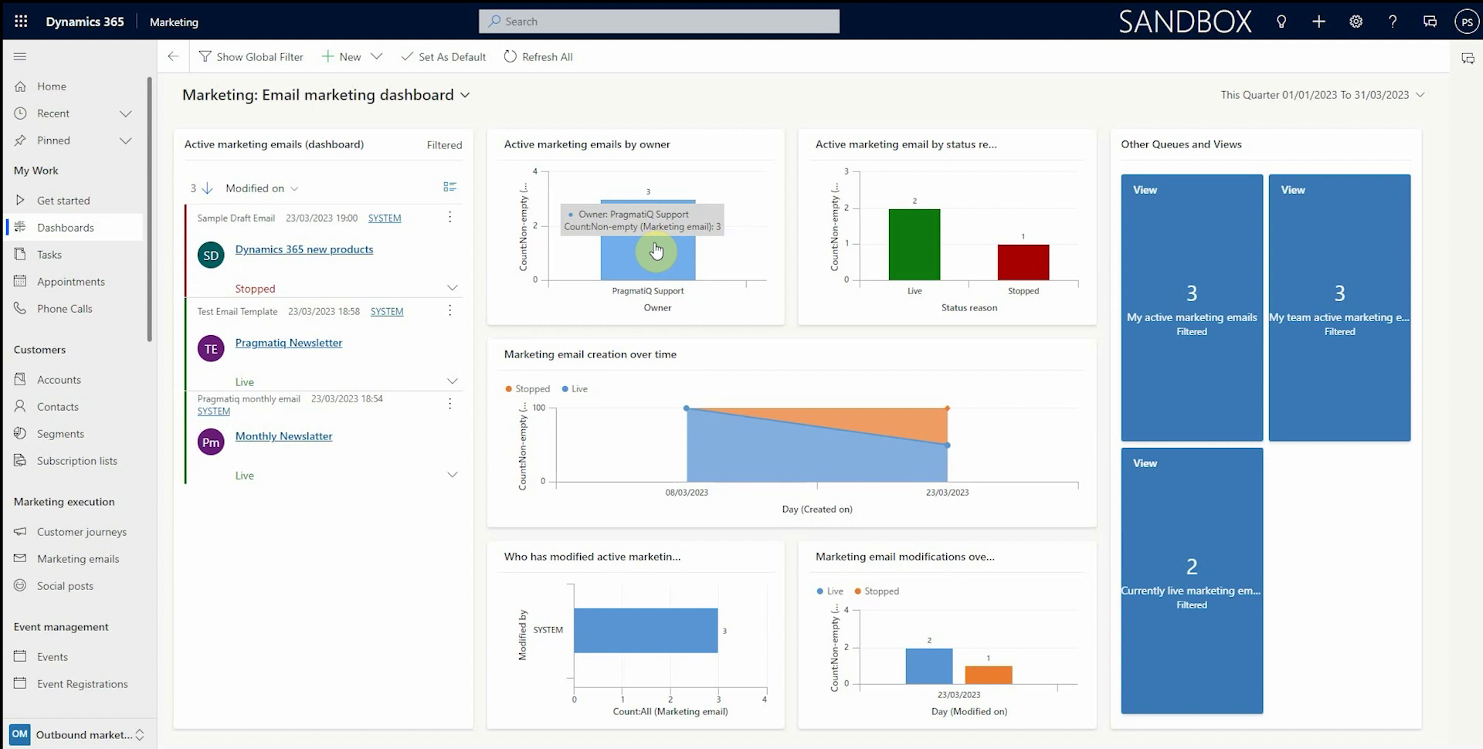
{"action": "mouse_move", "coordinate": [910, 272]}
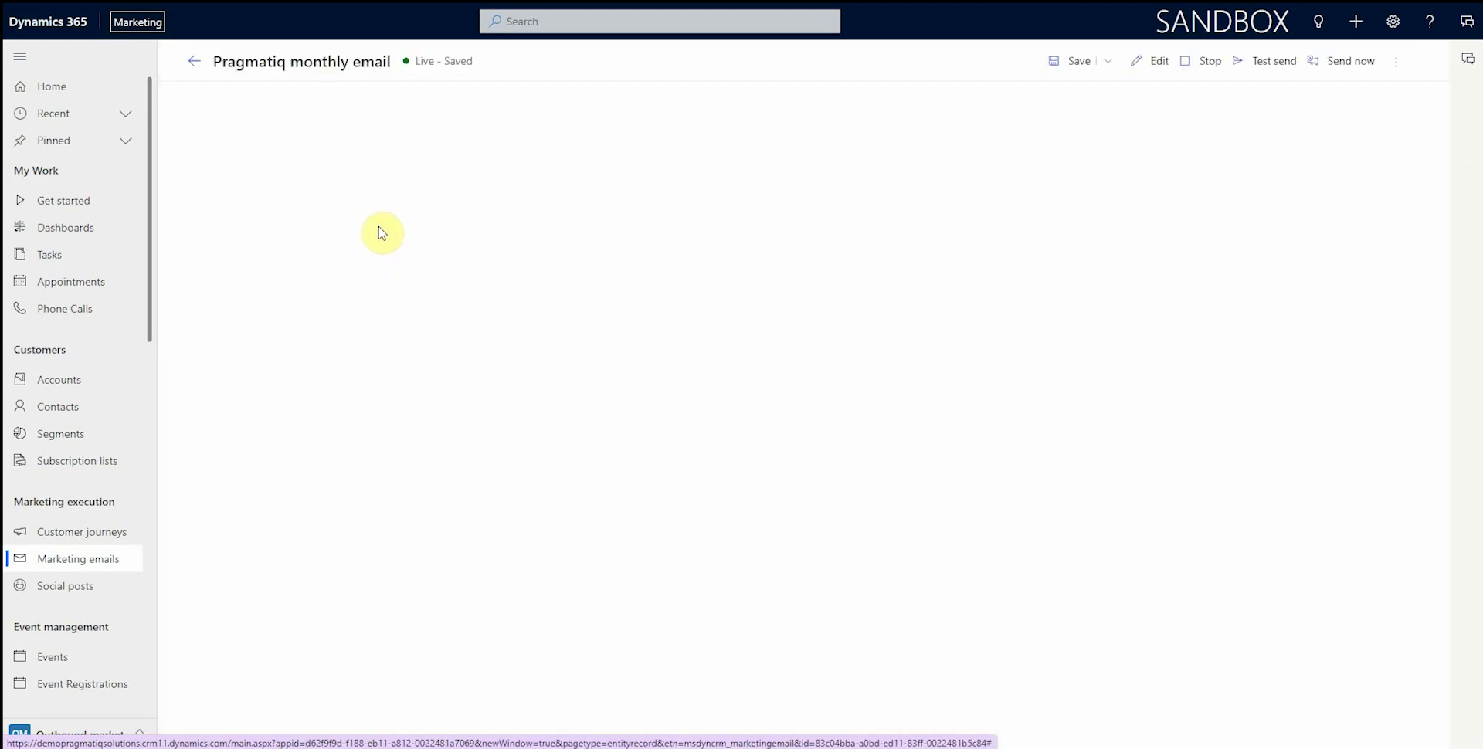
Step: View the insights of the live Pragmatiq monthly email and return to the email marketing dashboard
{"action": "left_click", "coordinate": [270, 112]}
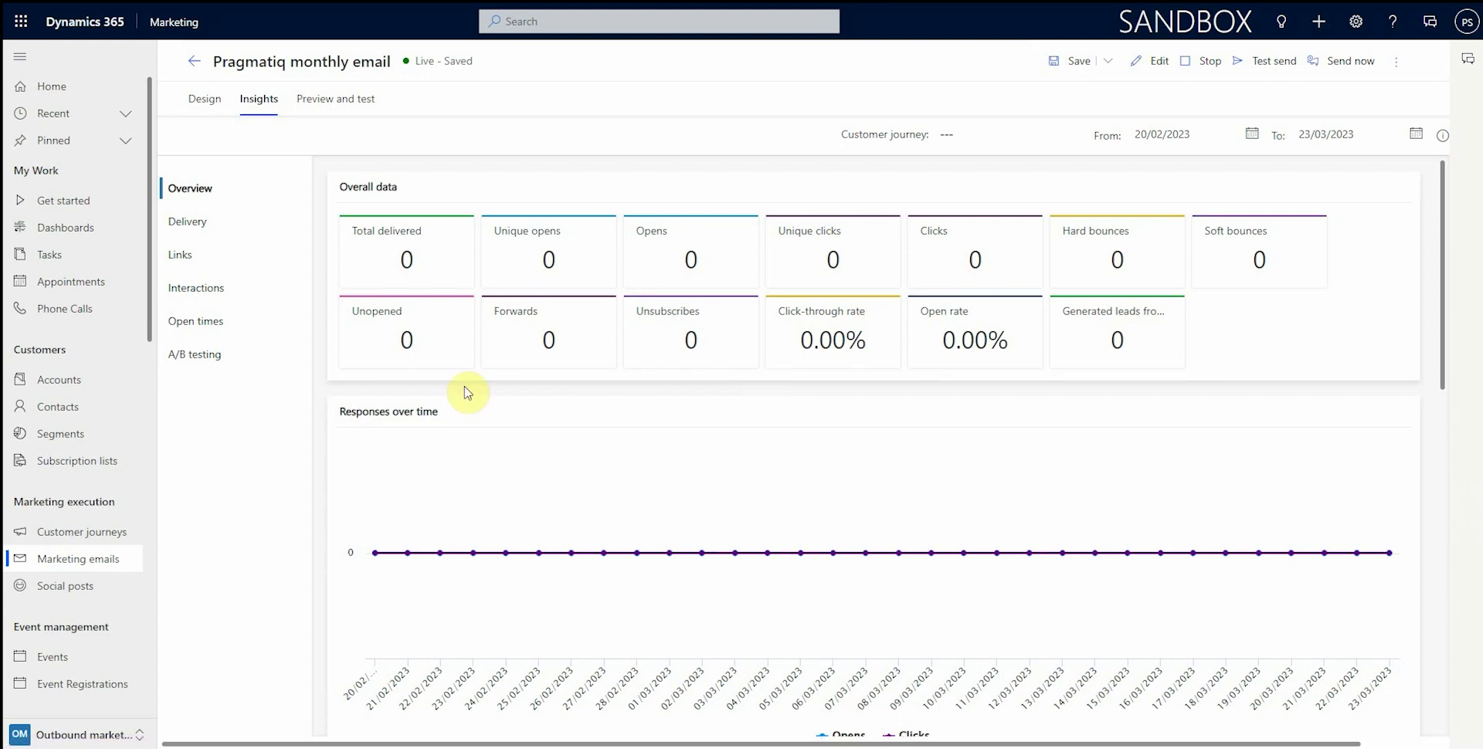
{"action": "left_click", "coordinate": [158, 25]}
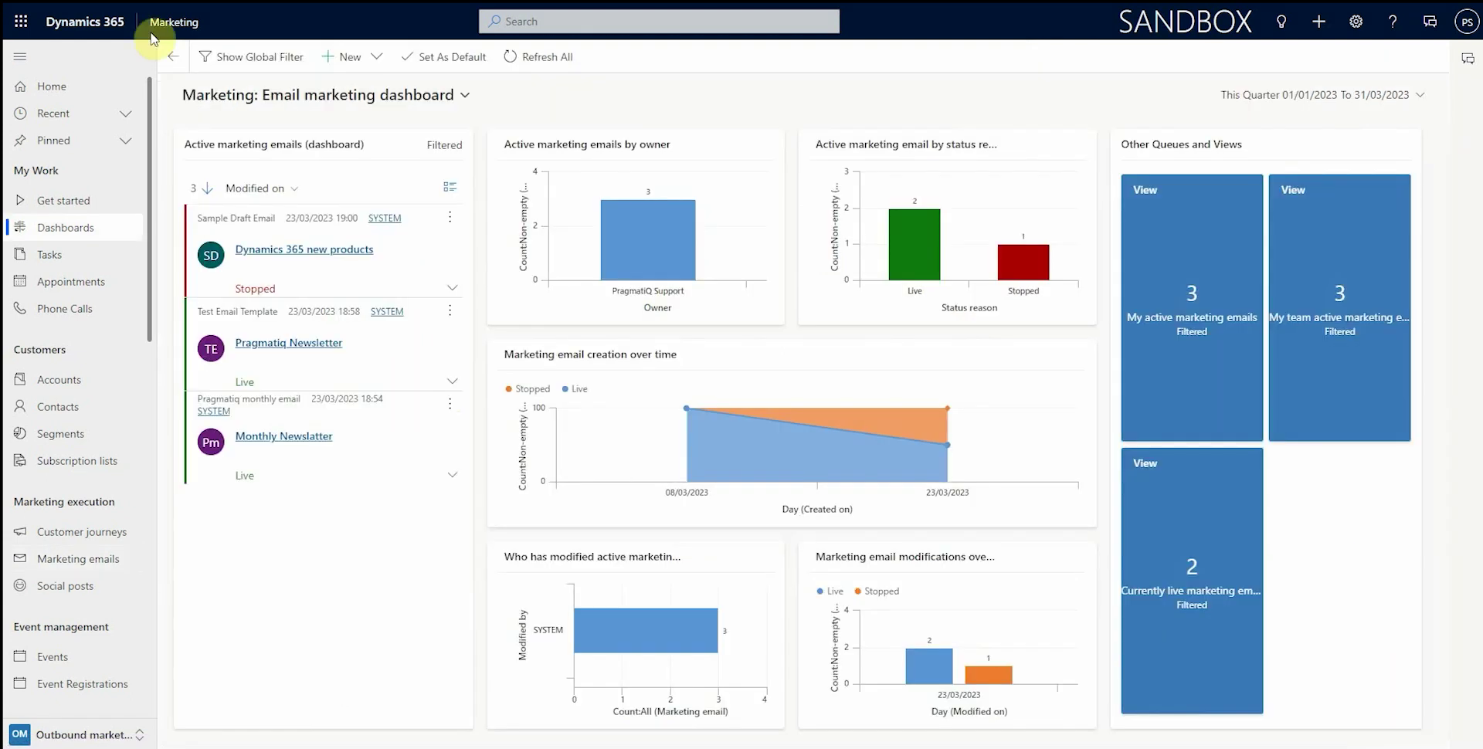
Step: Switch to the Marketing: Customer journey dashboard, examine the Pragmatiq Monthly Newsletter journey's insights, and return to the dashboard
{"action": "left_click", "coordinate": [448, 94]}
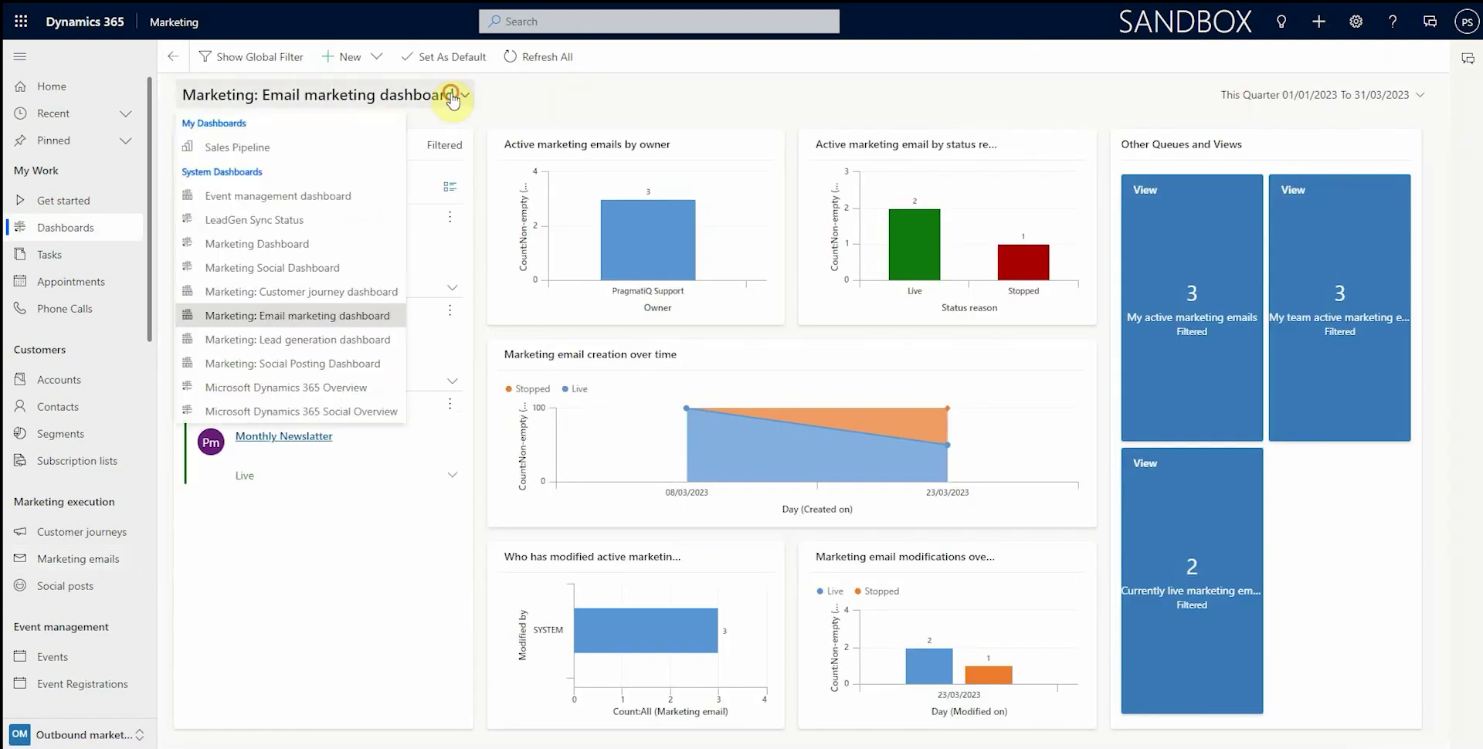
{"action": "left_click", "coordinate": [366, 293]}
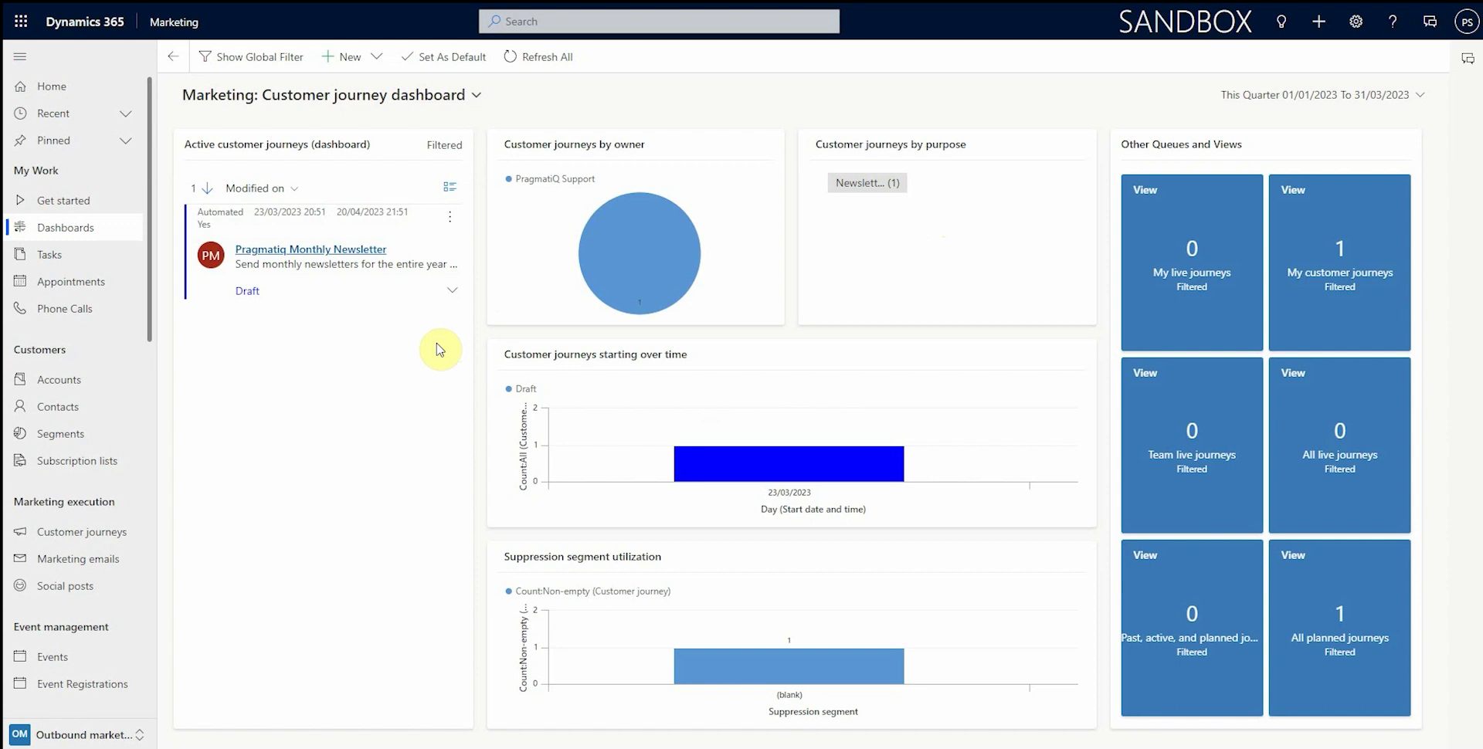
{"action": "left_click", "coordinate": [362, 249]}
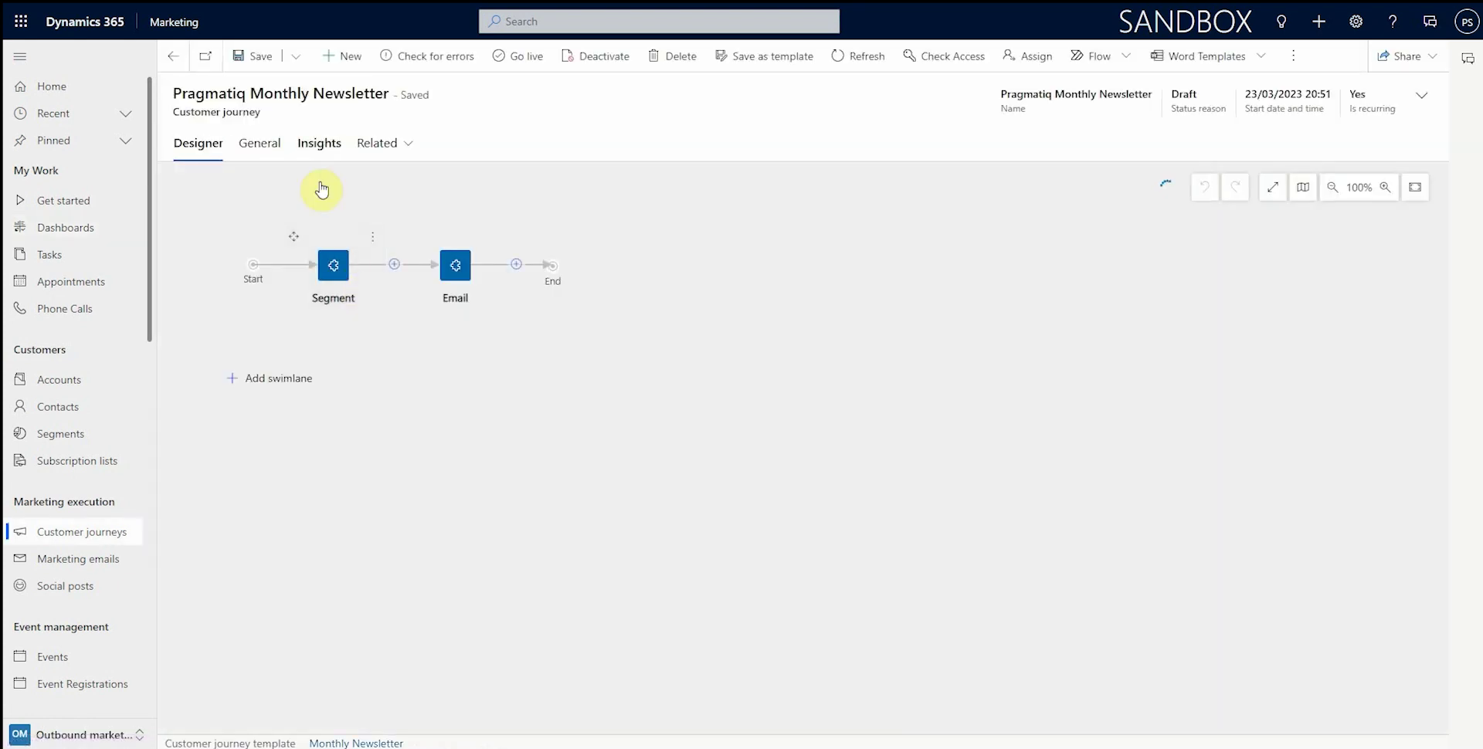
{"action": "left_click", "coordinate": [319, 143]}
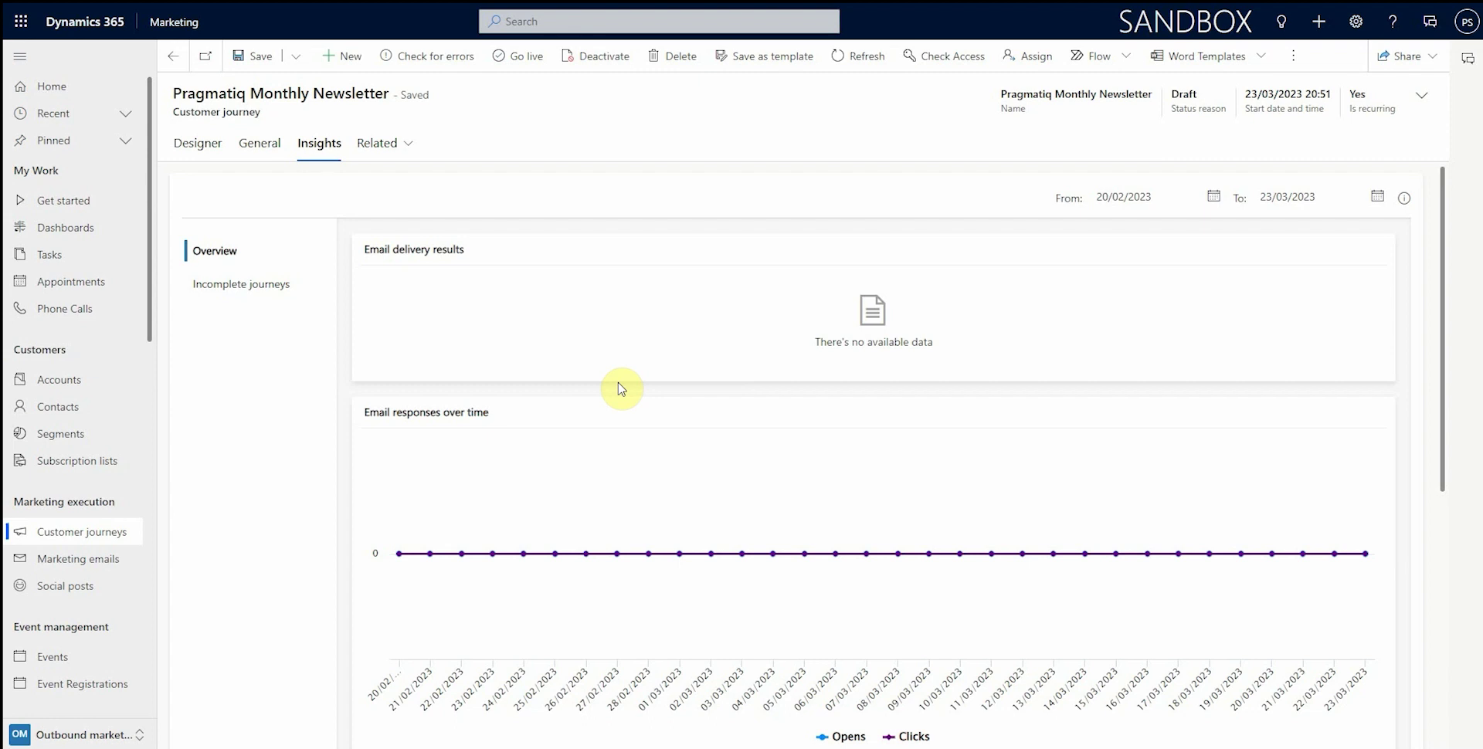
{"action": "left_click", "coordinate": [73, 226]}
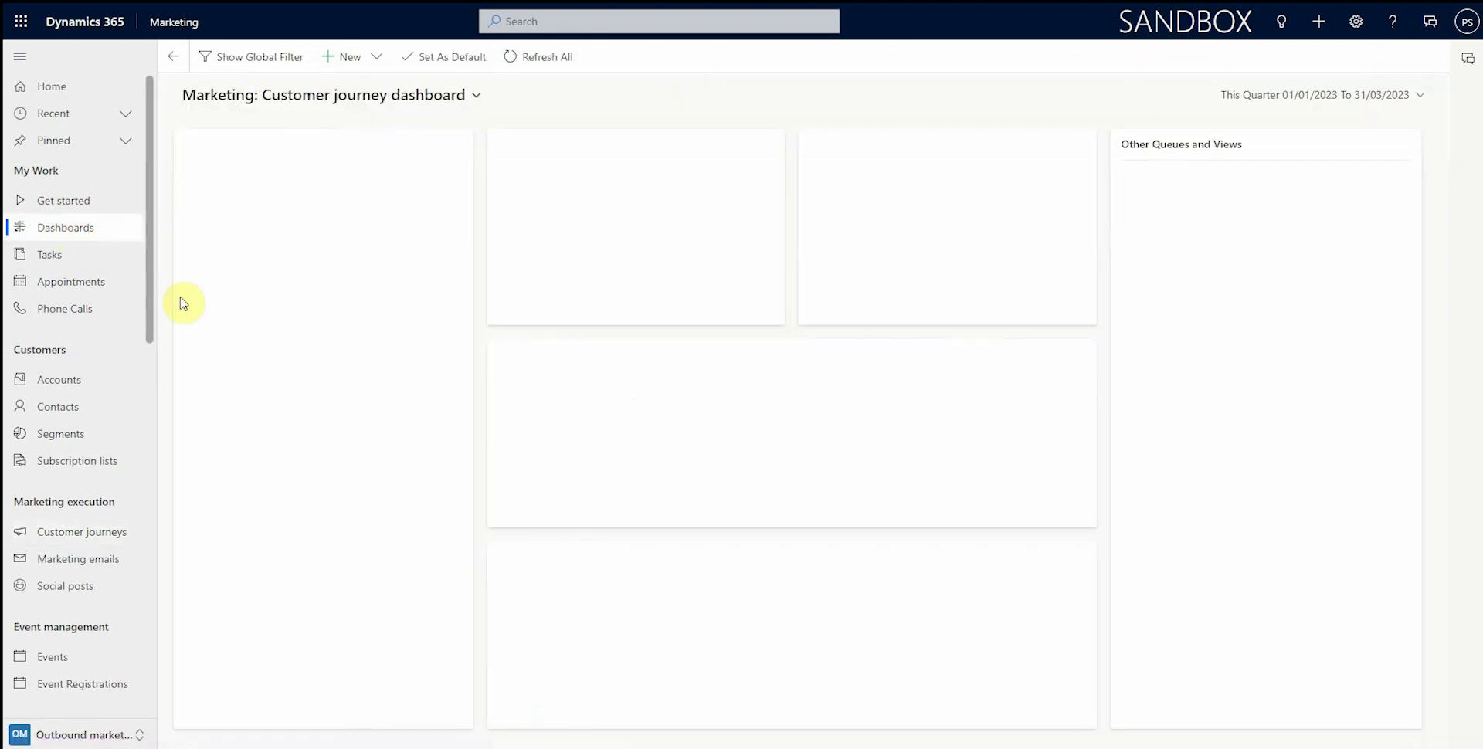